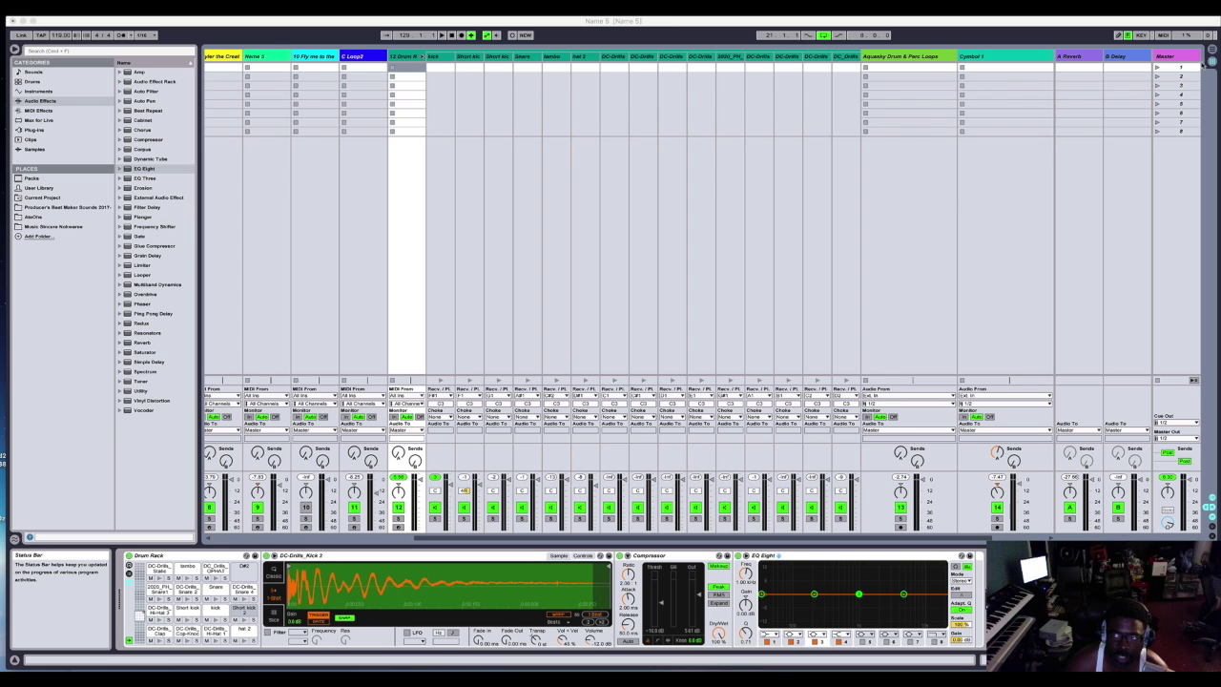
Switch to the Arrangement view and look over the tracks from 1 Audio down to the Drum Rack.
{"action": "left_click", "coordinate": [1209, 59]}
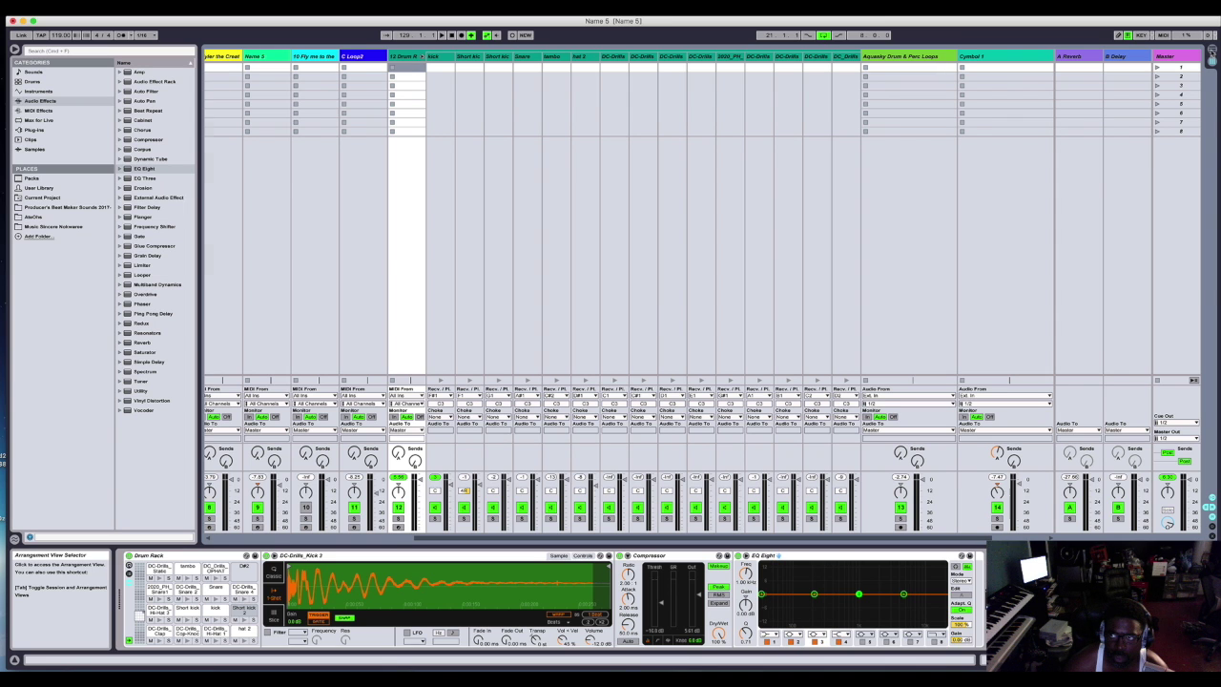
{"action": "left_click", "coordinate": [1212, 51]}
{"action": "scroll", "coordinate": [1048, 170], "scroll_direction": "up", "scroll_amount": 2}
{"action": "scroll", "coordinate": [1048, 169], "scroll_direction": "up", "scroll_amount": 5}
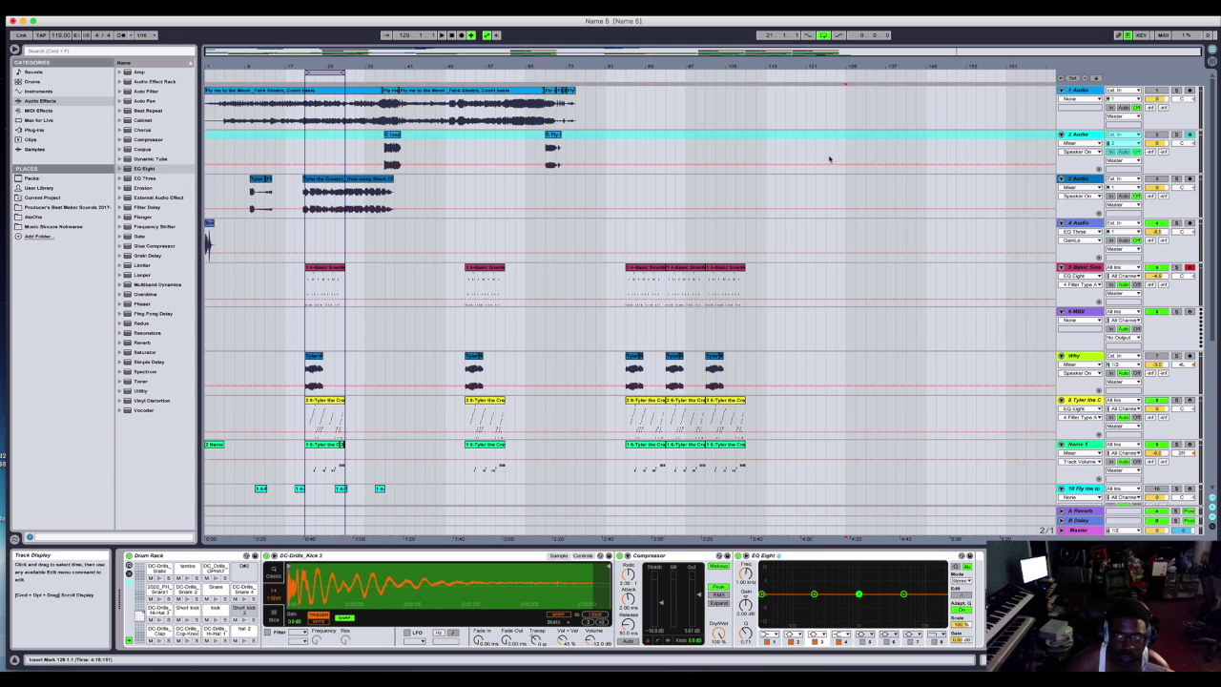
{"action": "scroll", "coordinate": [964, 212], "scroll_direction": "down", "scroll_amount": 1}
{"action": "scroll", "coordinate": [963, 212], "scroll_direction": "down", "scroll_amount": 2}
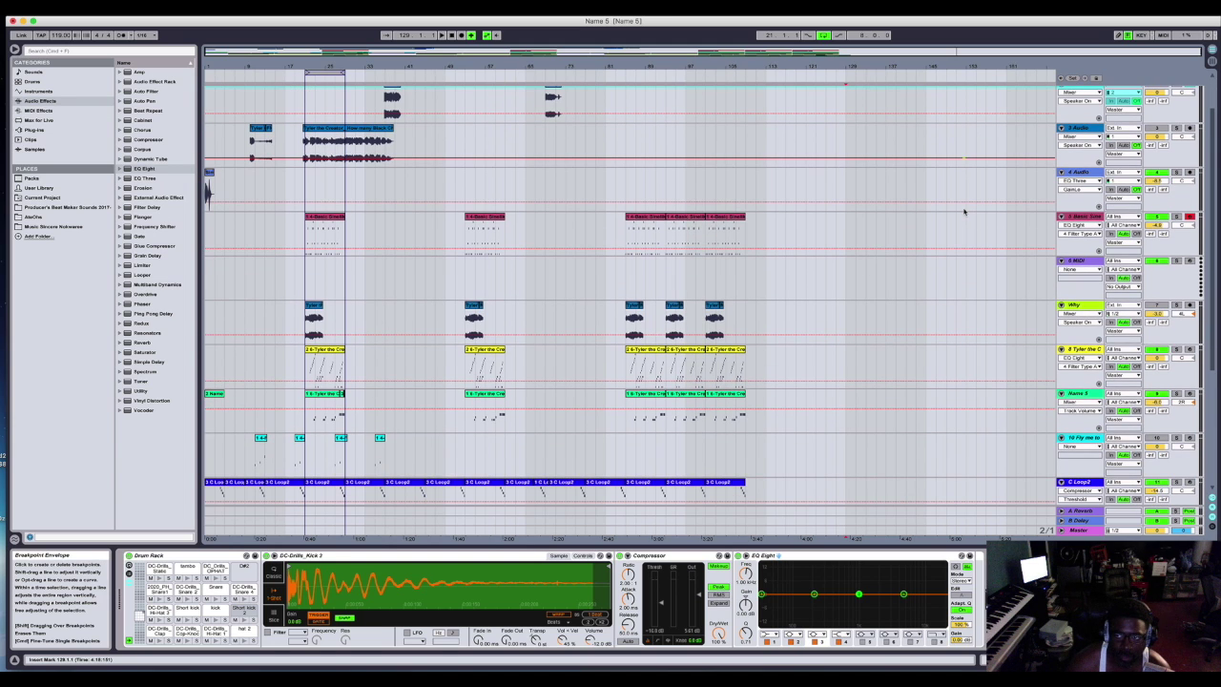
{"action": "scroll", "coordinate": [963, 211], "scroll_direction": "down", "scroll_amount": 1}
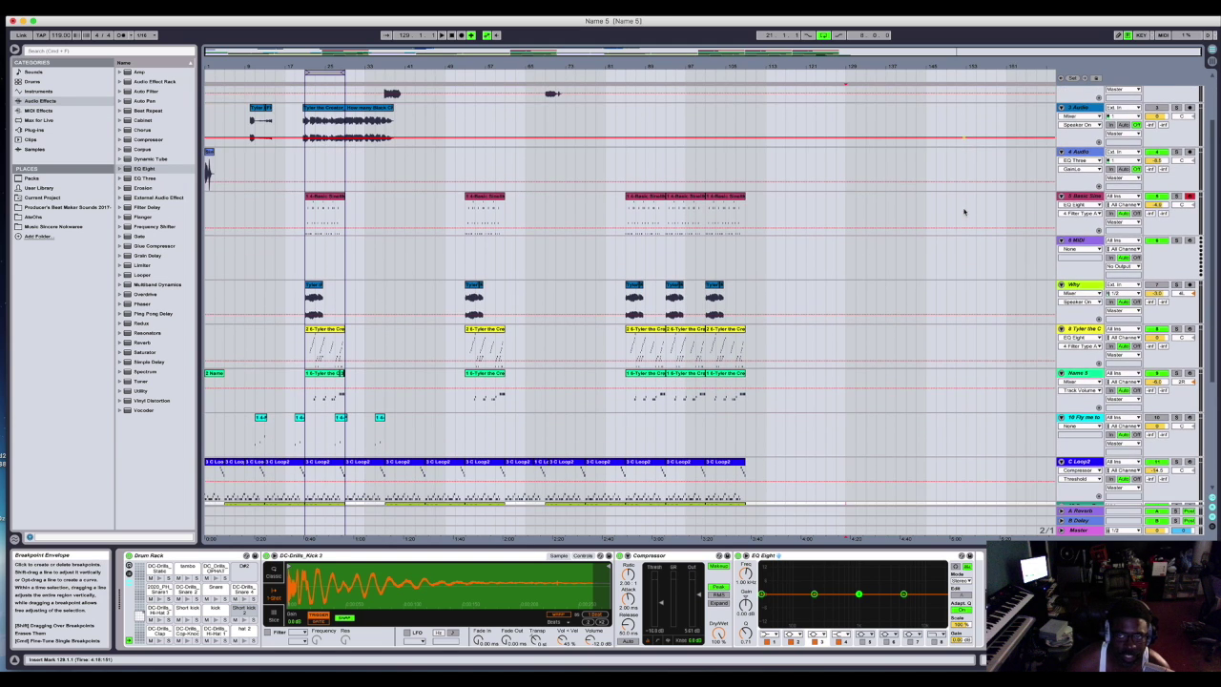
{"action": "scroll", "coordinate": [963, 212], "scroll_direction": "down", "scroll_amount": 1}
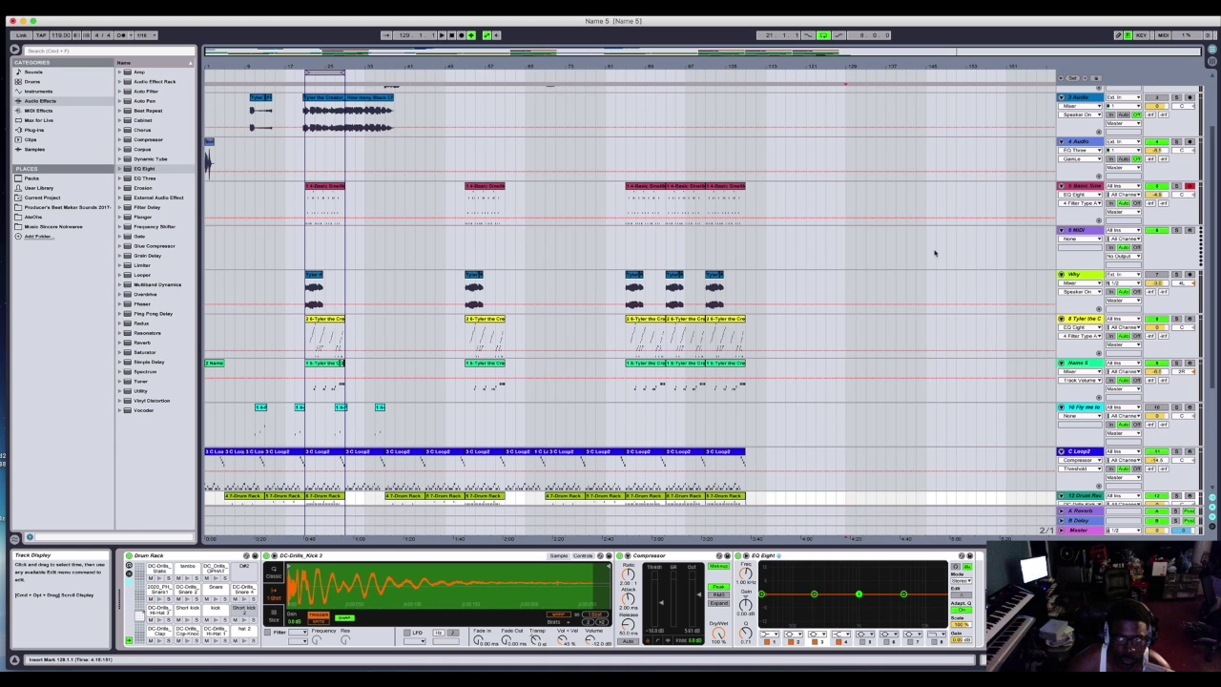
{"action": "scroll", "coordinate": [941, 154], "scroll_direction": "up", "scroll_amount": 3}
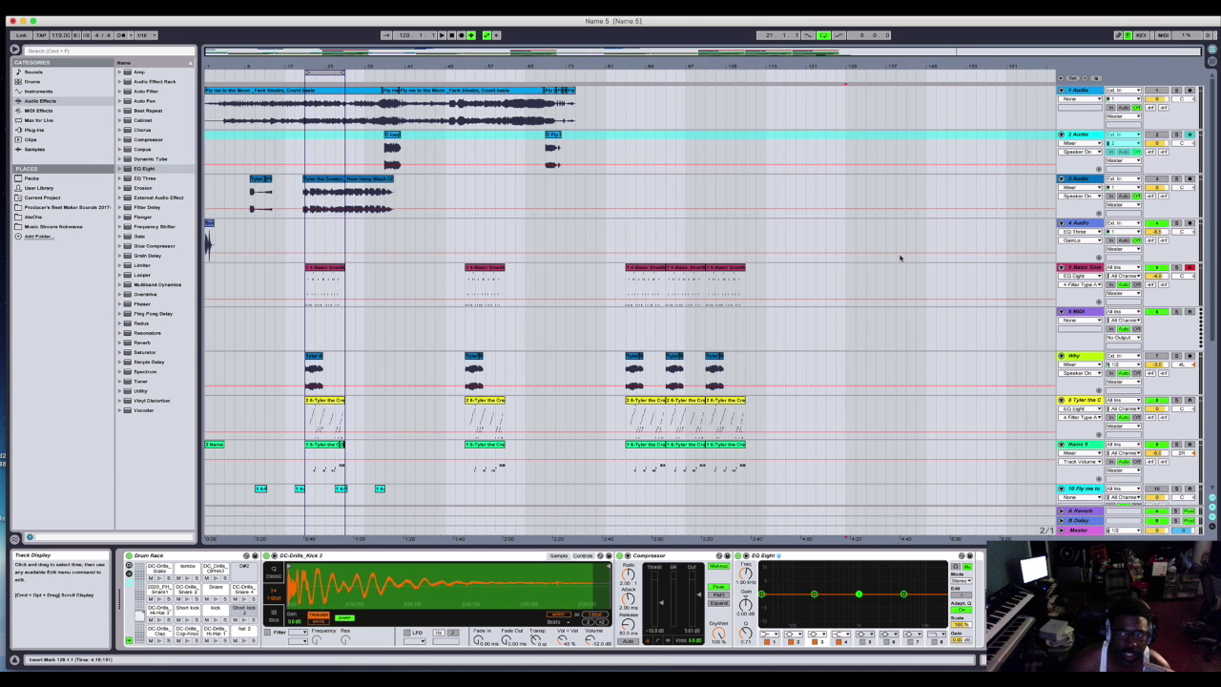
Delete the empty 6 MIDI track from the arrangement.
{"action": "scroll", "coordinate": [958, 278], "scroll_direction": "down", "scroll_amount": 4}
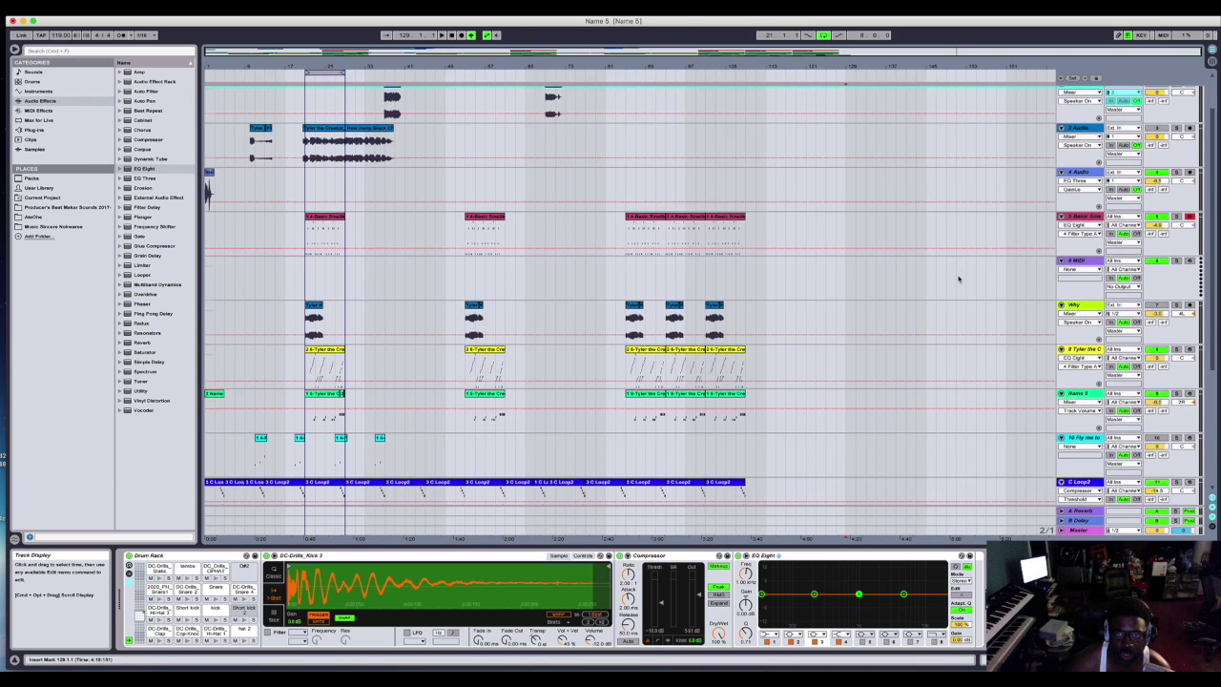
{"action": "scroll", "coordinate": [958, 278], "scroll_direction": "down", "scroll_amount": 1}
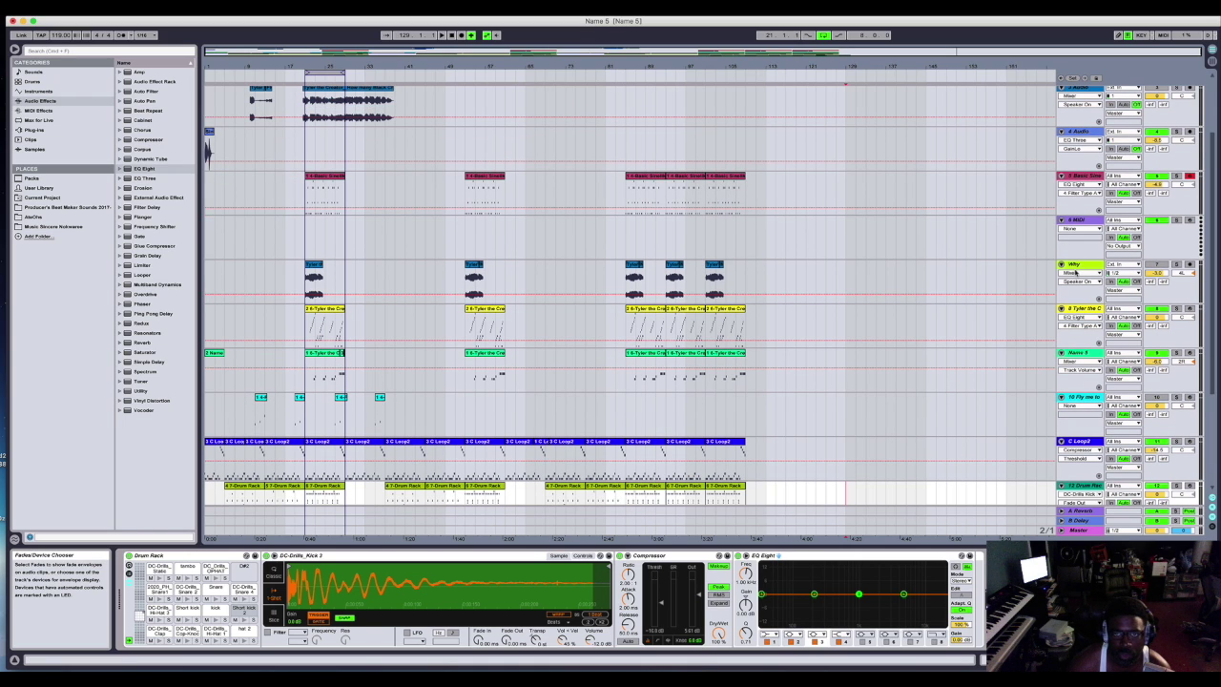
{"action": "left_click", "coordinate": [1076, 222]}
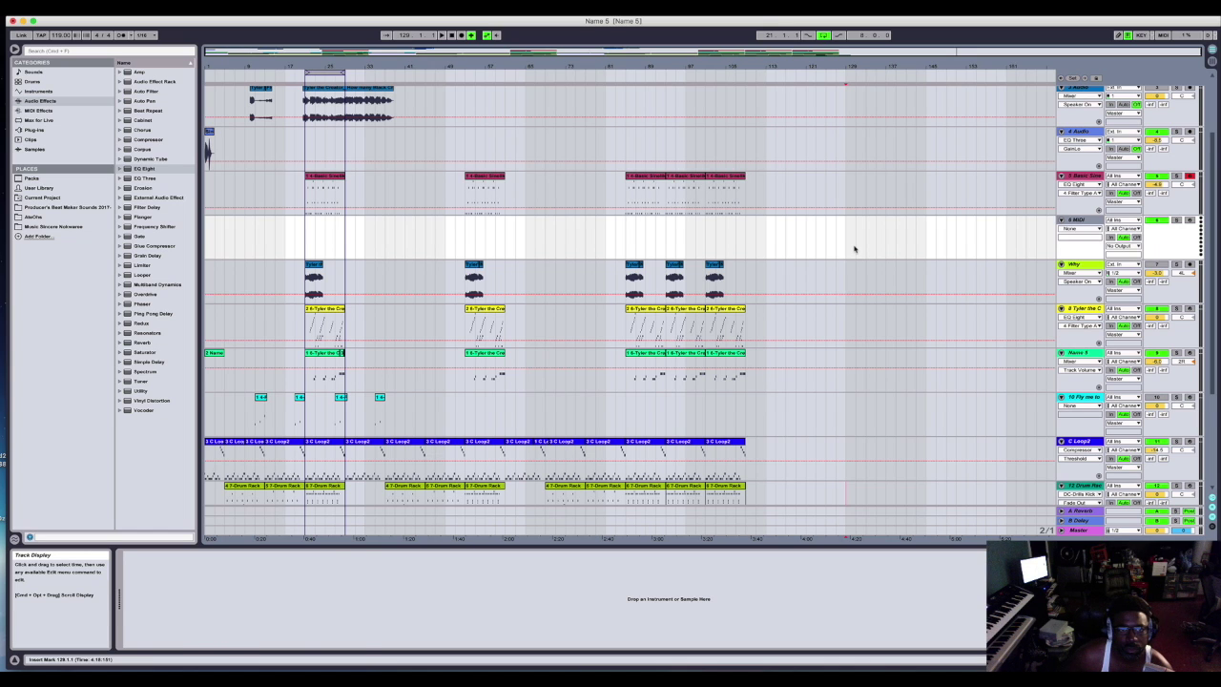
{"action": "key", "text": "Delete"}
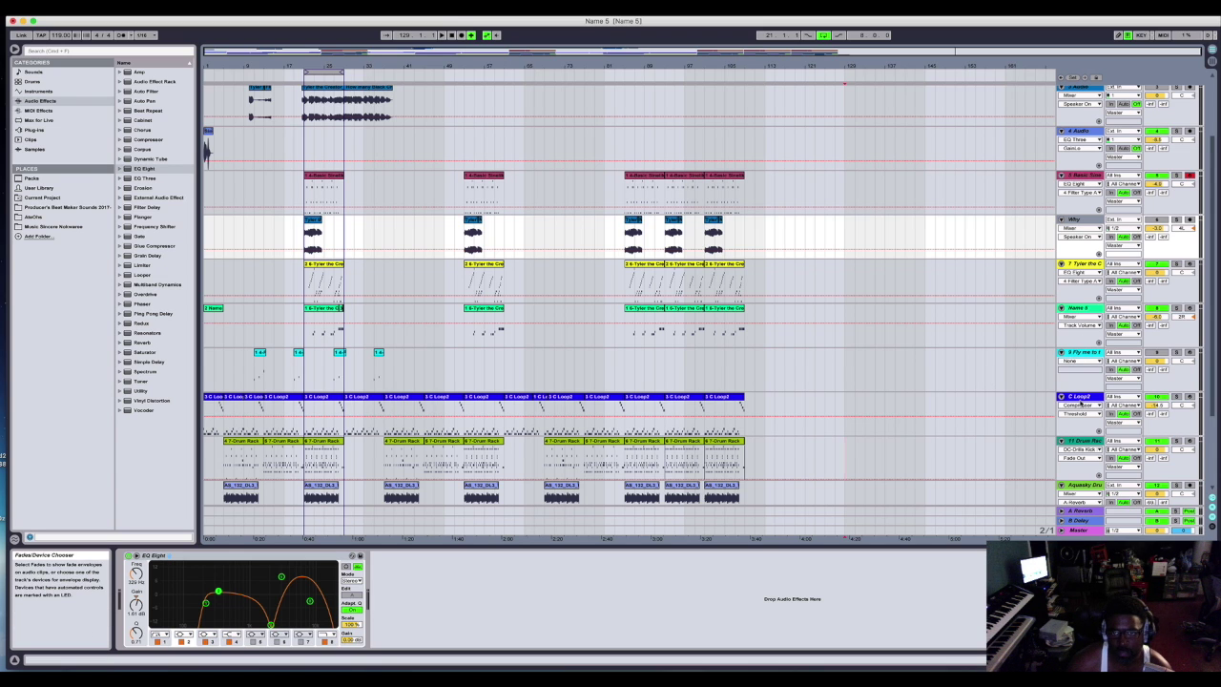
Look through the remaining tracks down to Cymbal 2, and select the 11 Drum Rack track.
{"action": "scroll", "coordinate": [1081, 404], "scroll_direction": "down", "scroll_amount": 2}
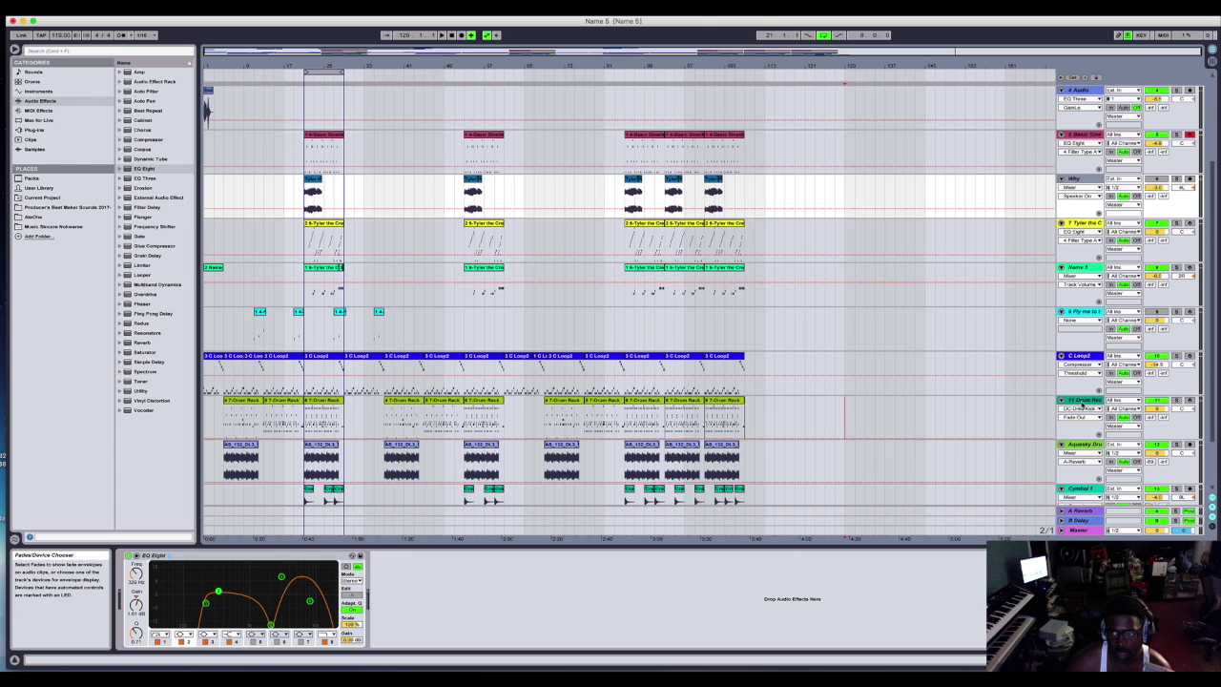
{"action": "scroll", "coordinate": [1083, 401], "scroll_direction": "down", "scroll_amount": 2}
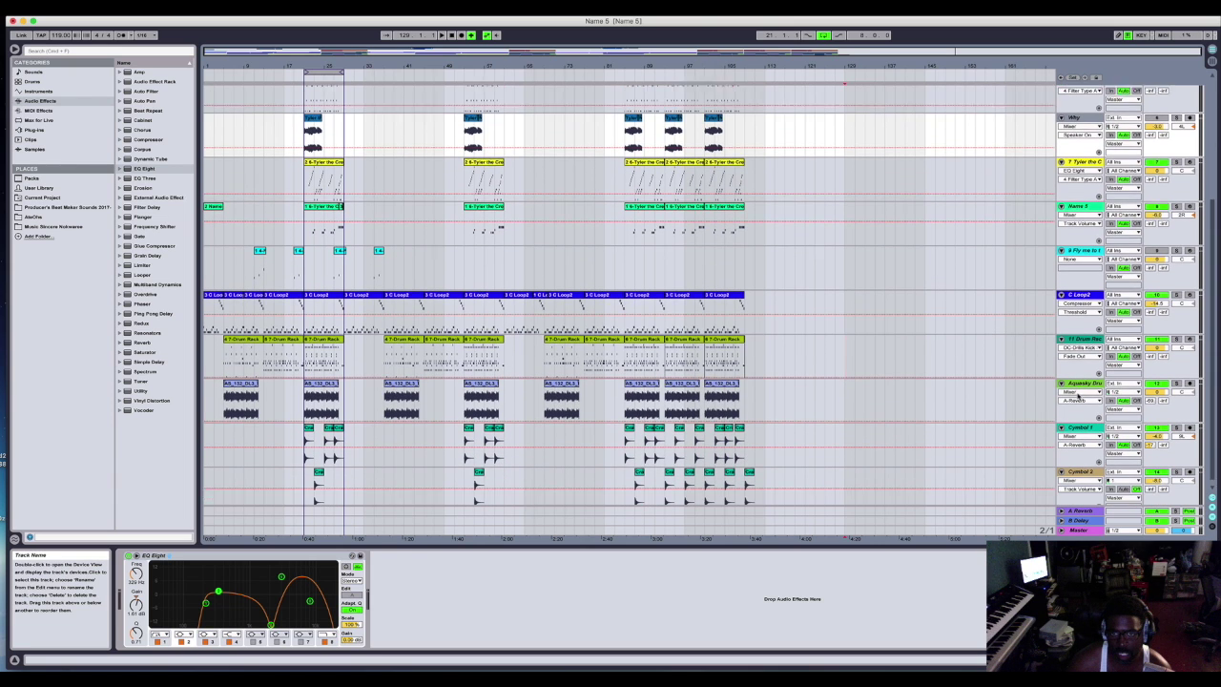
{"action": "scroll", "coordinate": [1080, 404], "scroll_direction": "down", "scroll_amount": 1}
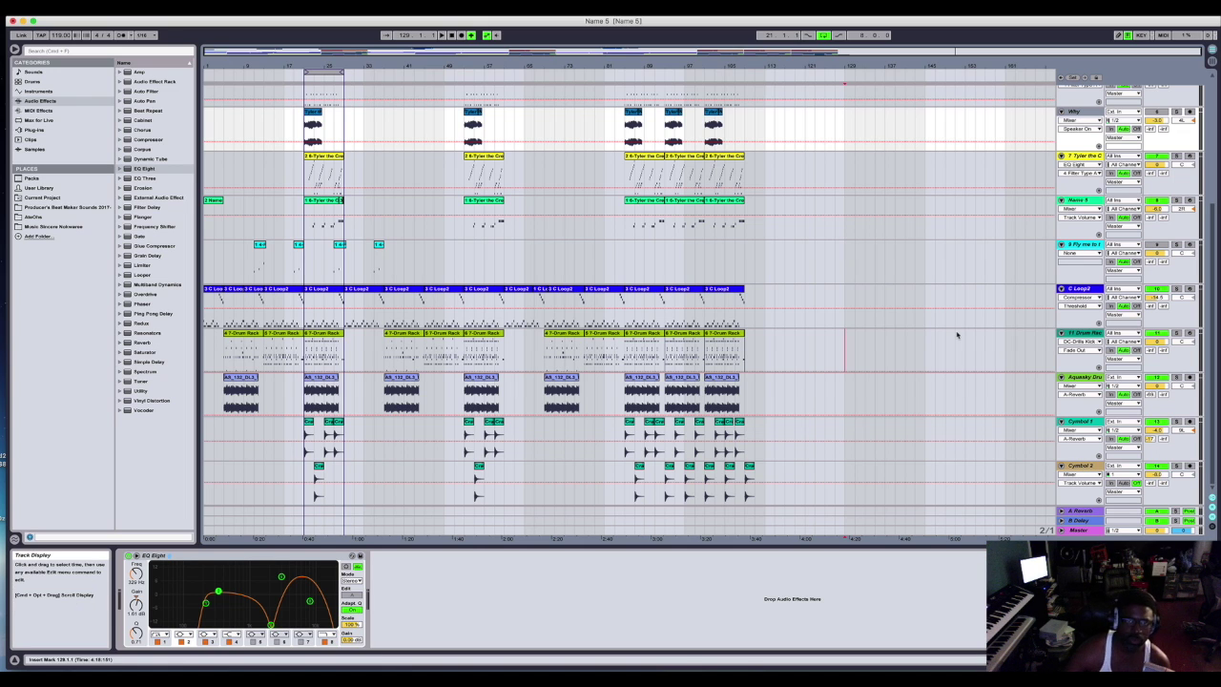
{"action": "scroll", "coordinate": [957, 335], "scroll_direction": "up", "scroll_amount": 5}
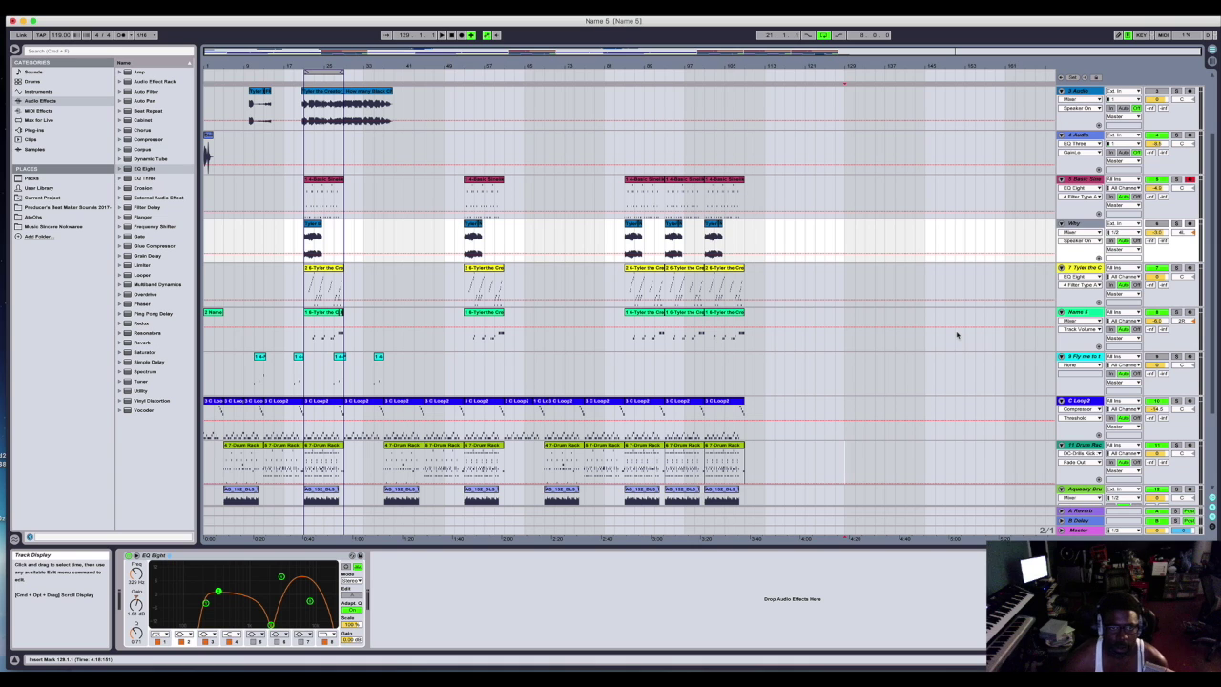
{"action": "scroll", "coordinate": [958, 335], "scroll_direction": "down", "scroll_amount": 4}
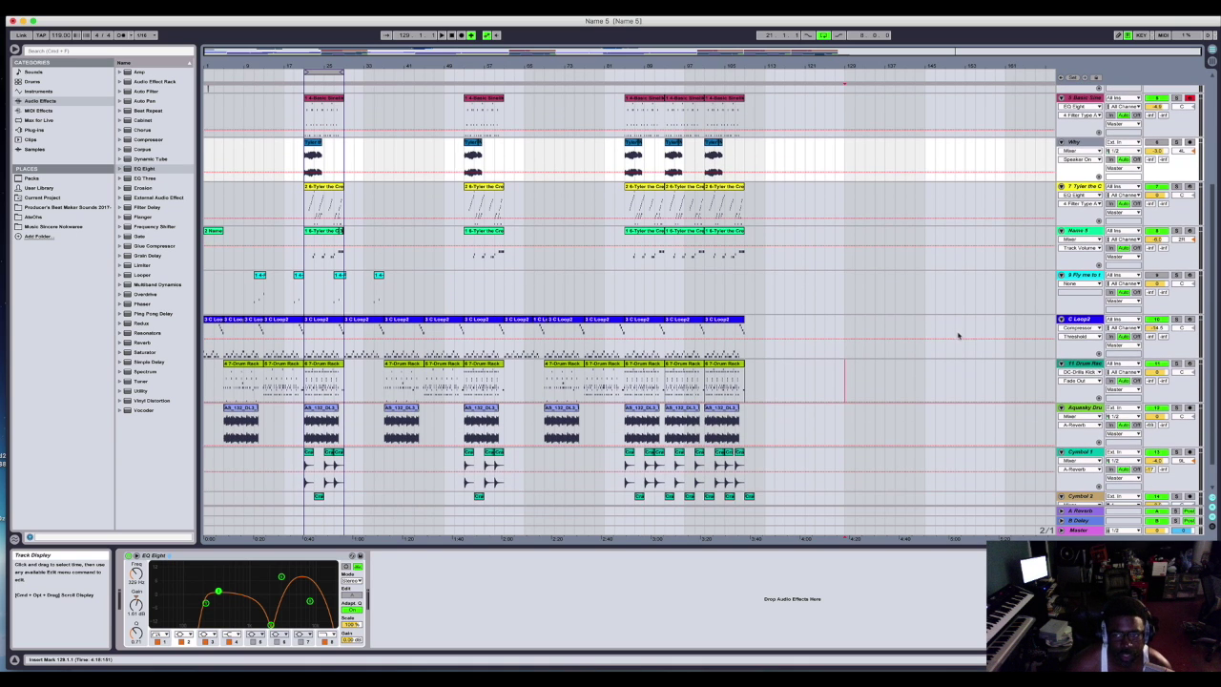
{"action": "left_click", "coordinate": [1085, 366]}
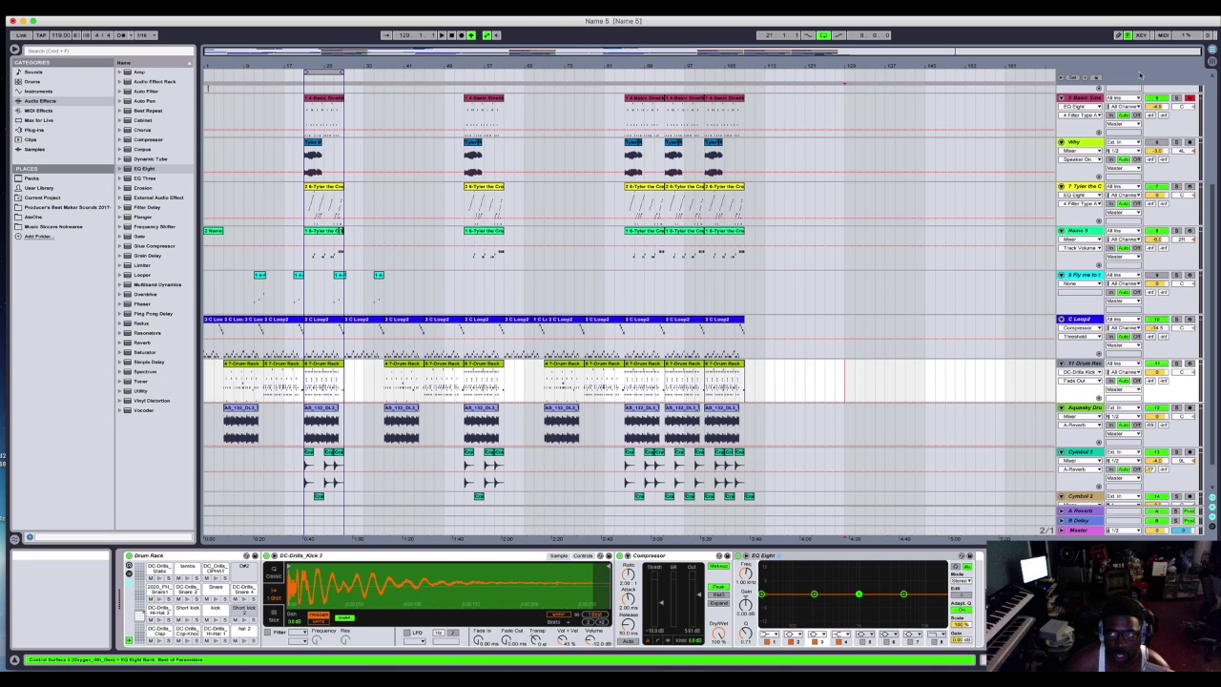
Switch to the Session view and look over the Drum Rack's chain channels and the neighbouring tracks.
{"action": "left_click", "coordinate": [1211, 63]}
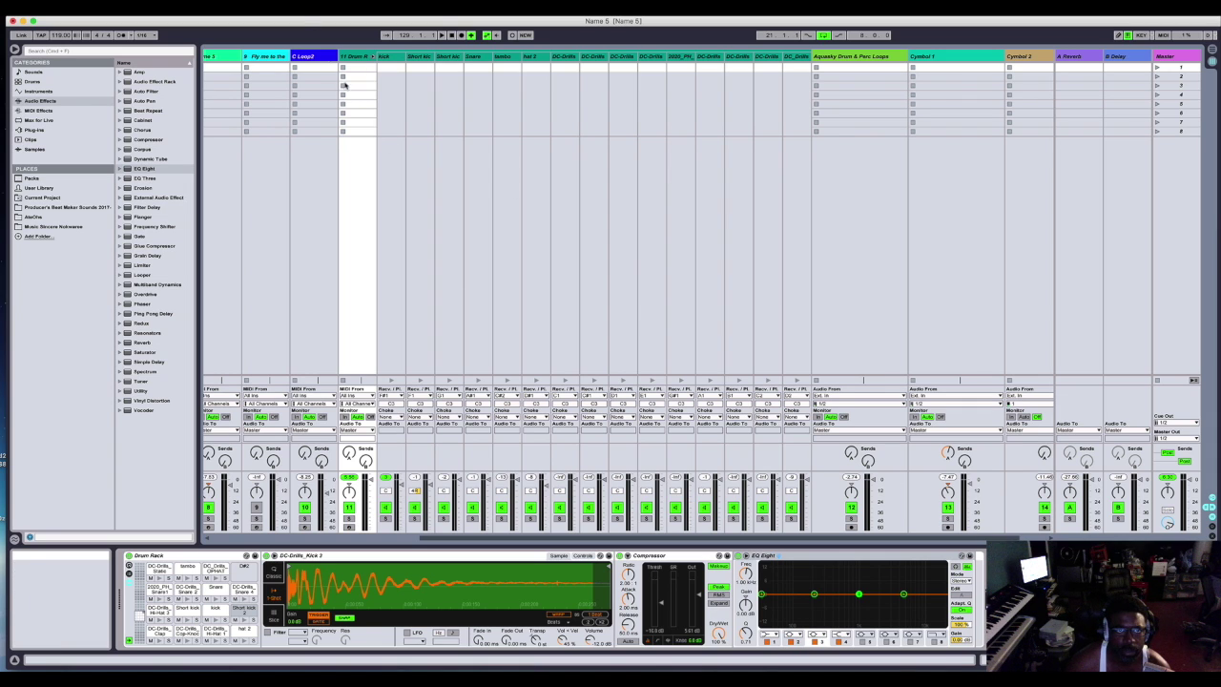
{"action": "scroll", "coordinate": [368, 353], "scroll_direction": "right", "scroll_amount": 2}
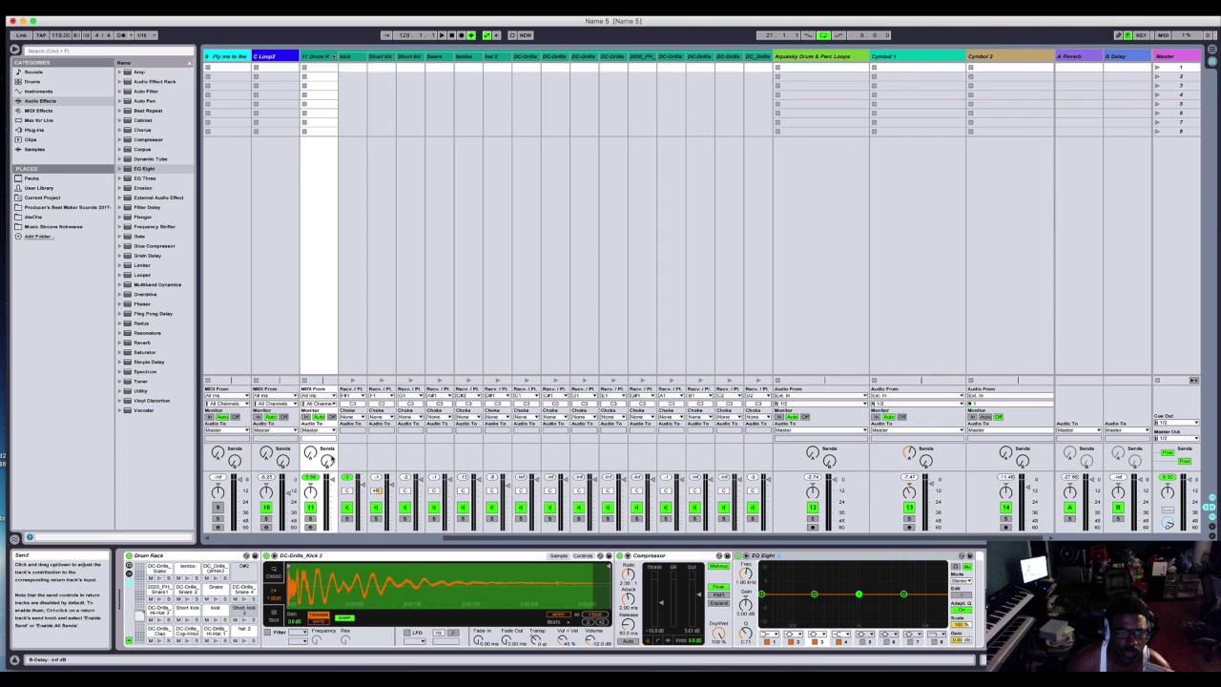
{"action": "scroll", "coordinate": [327, 461], "scroll_direction": "left", "scroll_amount": 6}
{"action": "scroll", "coordinate": [329, 461], "scroll_direction": "right", "scroll_amount": 1}
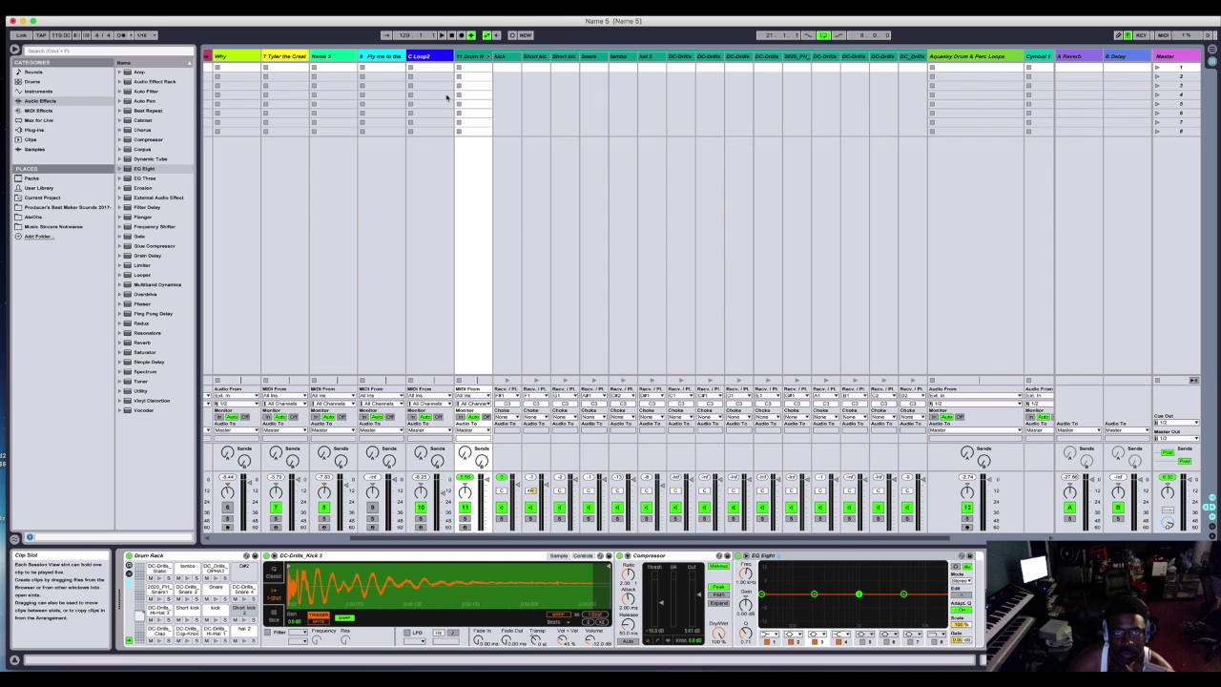
Fold and unfold the Drum Rack's chains in the mixer, and resize its track column so the full track name fits.
{"action": "left_click", "coordinate": [489, 58]}
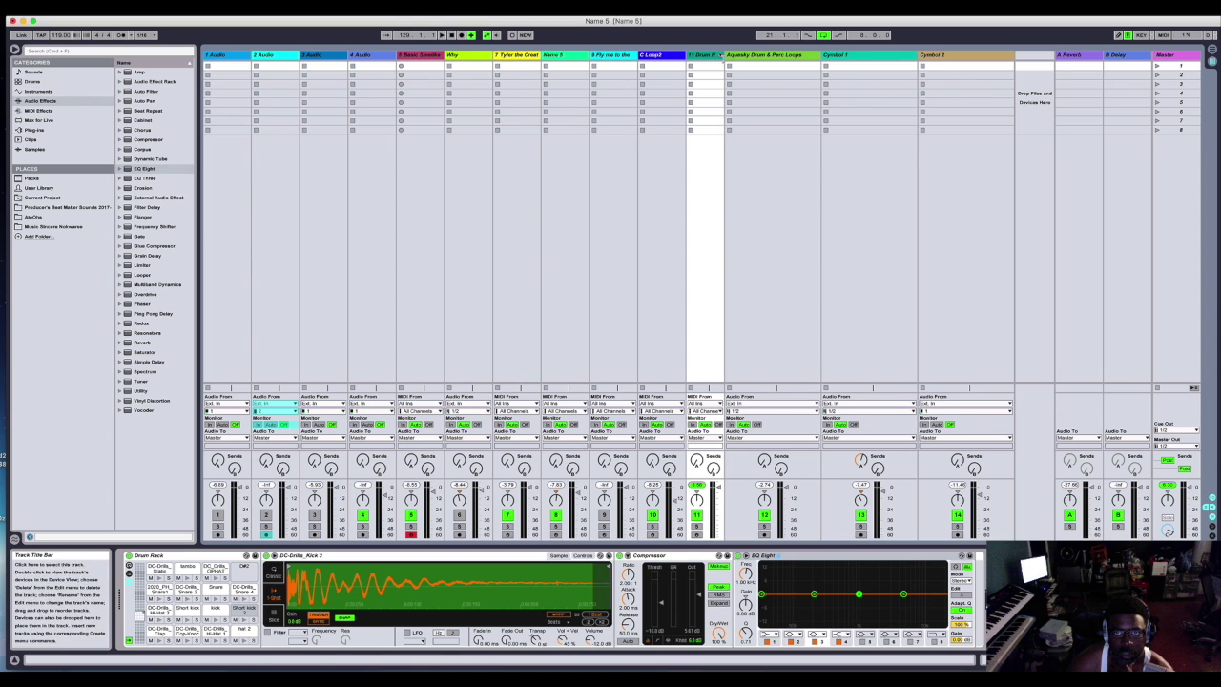
{"action": "left_click_drag", "start_coordinate": [723, 55], "coordinate": [770, 57]}
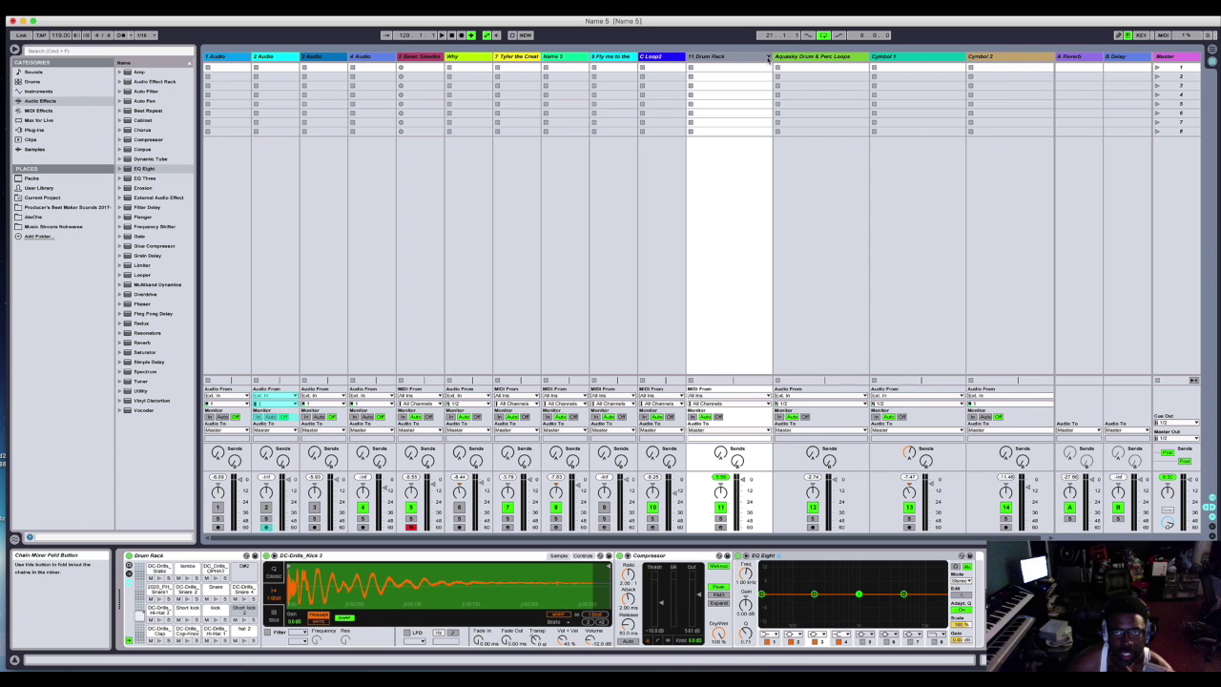
{"action": "left_click", "coordinate": [768, 58]}
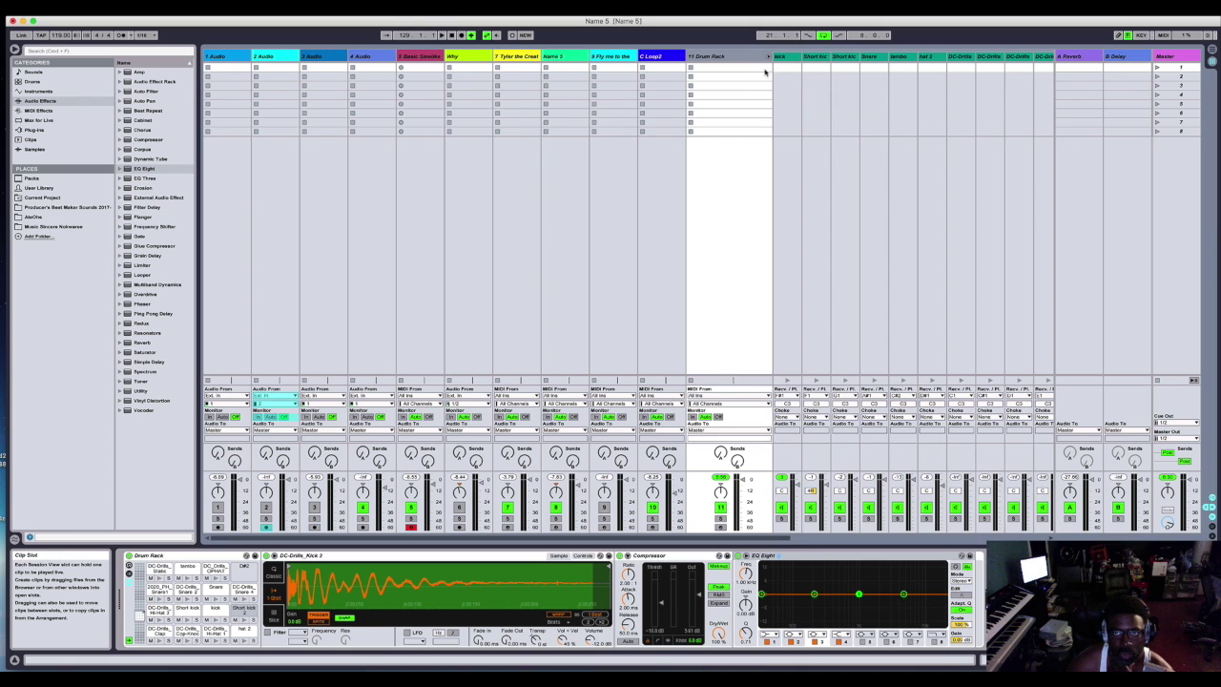
{"action": "left_click_drag", "start_coordinate": [770, 64], "coordinate": [736, 65]}
{"action": "scroll", "coordinate": [738, 98], "scroll_direction": "right", "scroll_amount": 5}
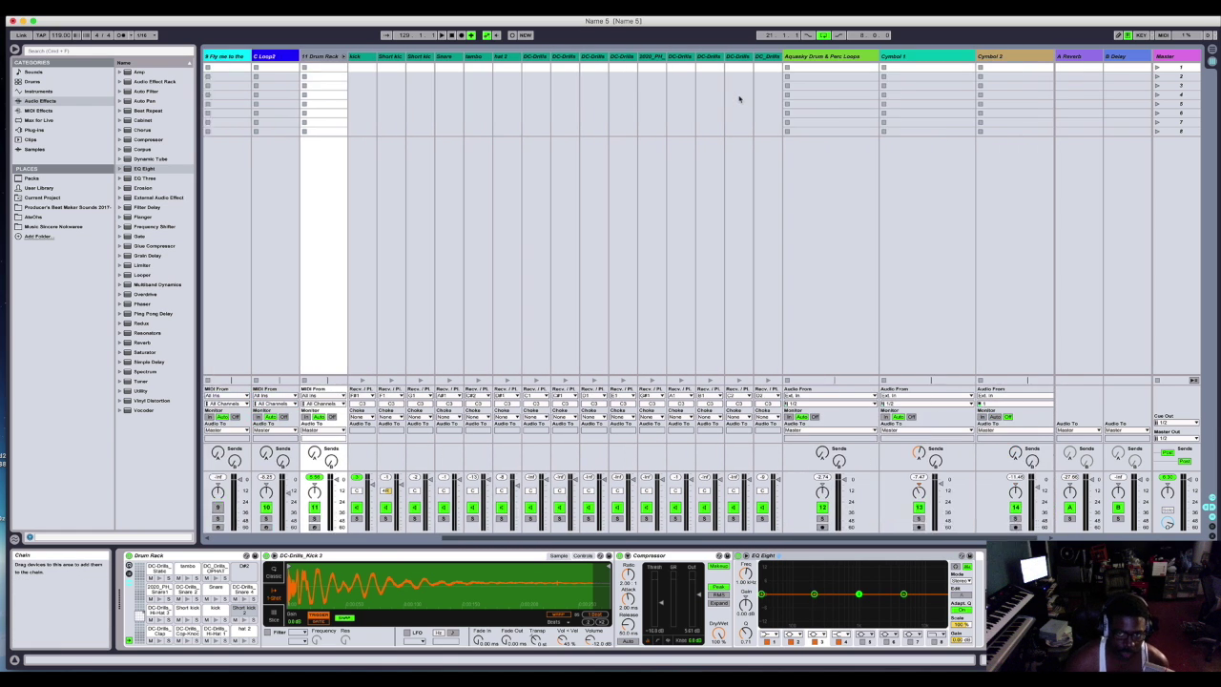
{"action": "scroll", "coordinate": [738, 99], "scroll_direction": "left", "scroll_amount": 5}
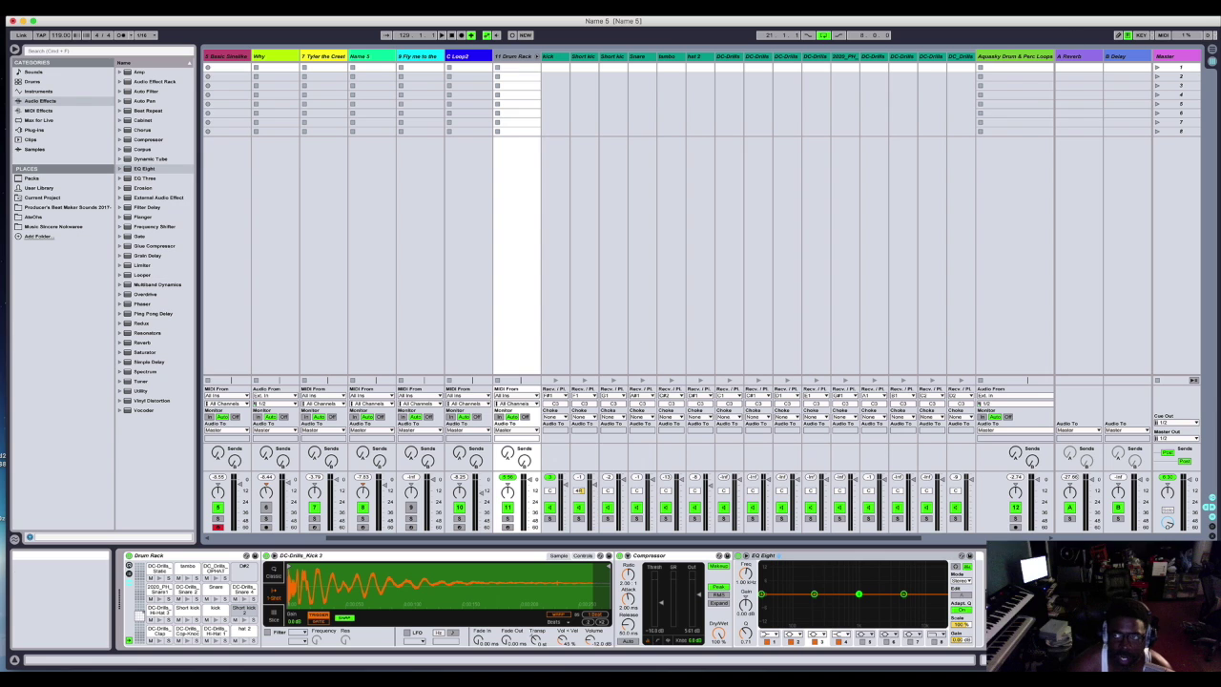
Play the arrangement from the start of the loop at bar 21 and check the levels in the Session mixer.
{"action": "key", "text": "Tab"}
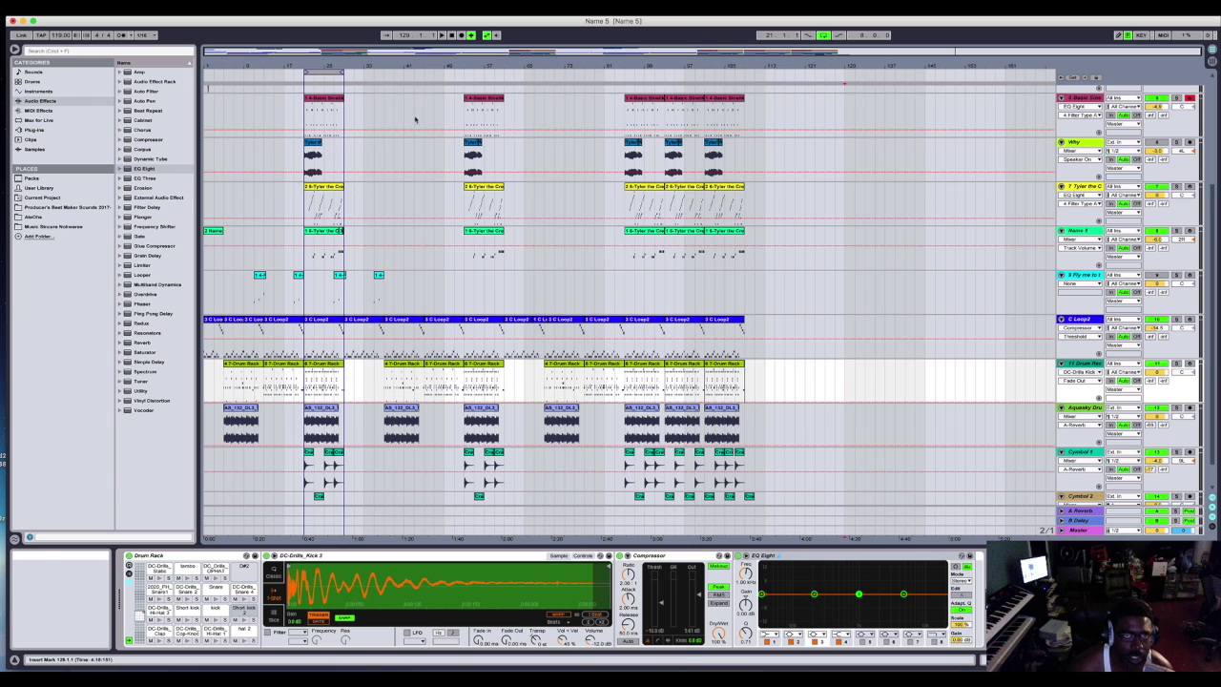
{"action": "left_click", "coordinate": [441, 35]}
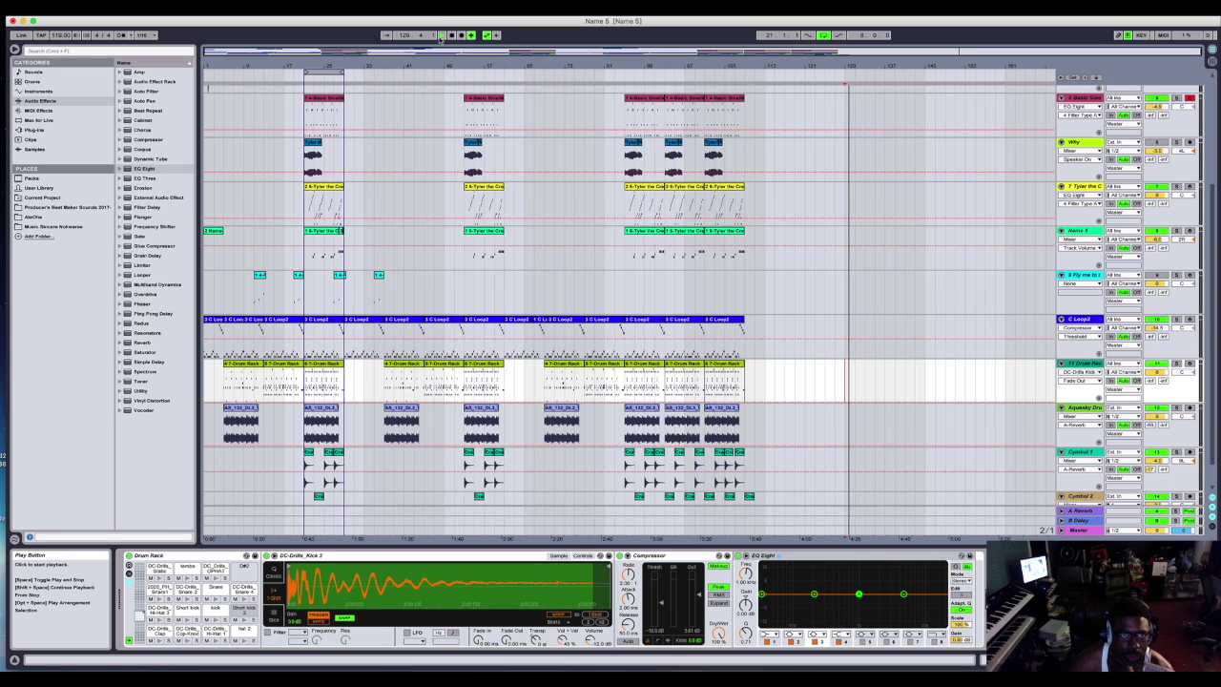
{"action": "left_click", "coordinate": [301, 77]}
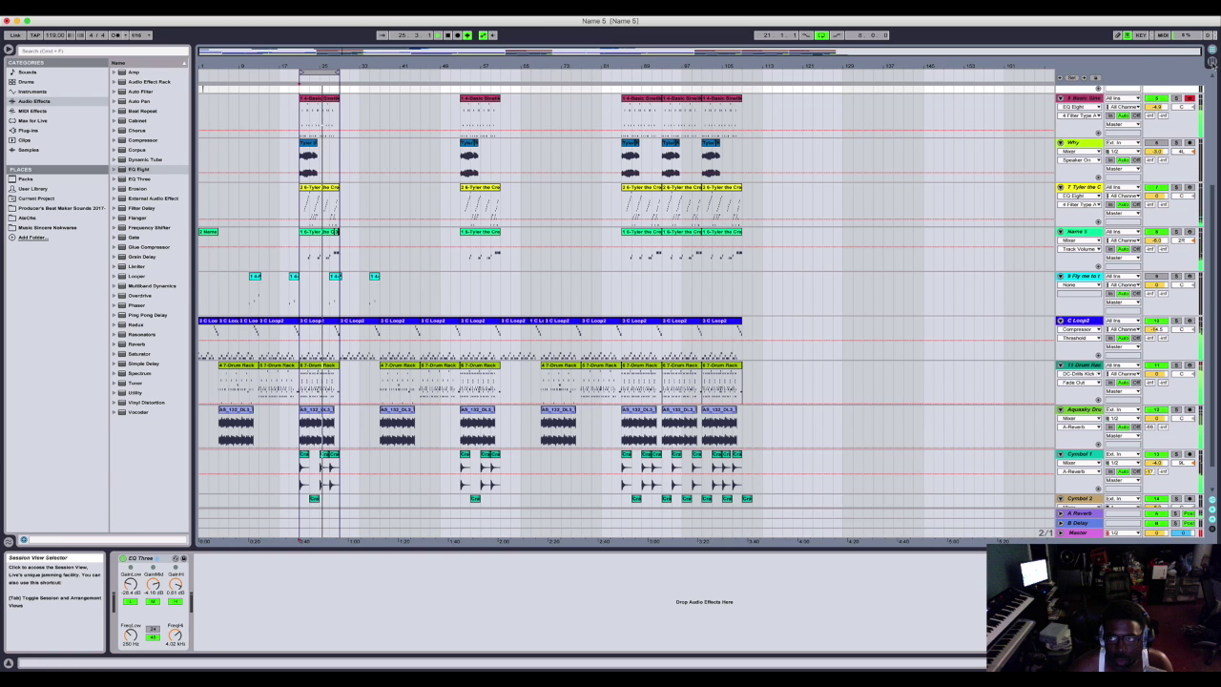
{"action": "left_click", "coordinate": [1211, 62]}
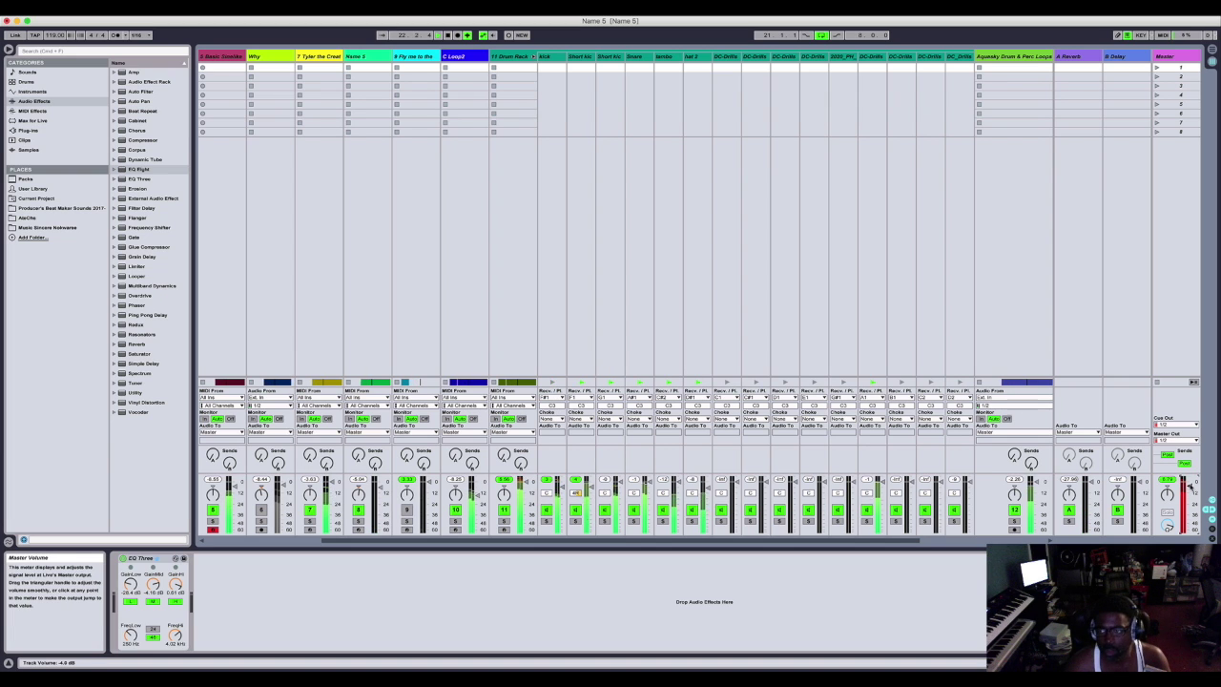
Return to the Arrangement view, jump playback within the loop, and zoom in on the looped section starting at bar 21.
{"action": "left_click", "coordinate": [1211, 58]}
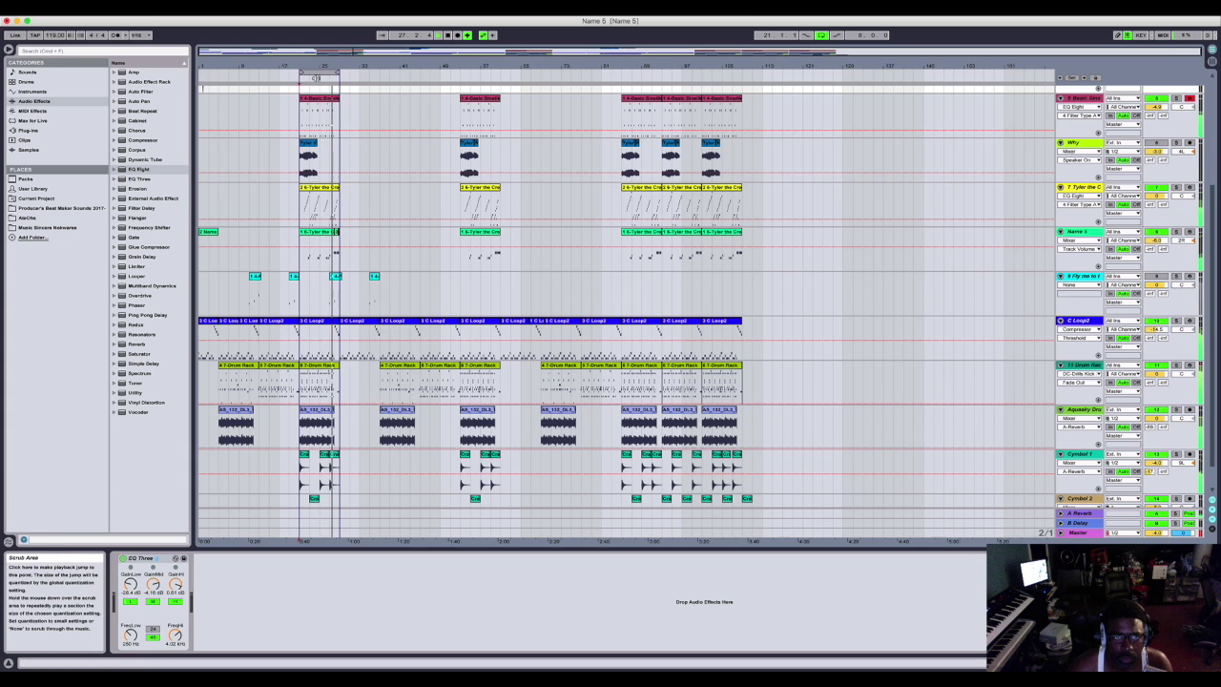
{"action": "left_click", "coordinate": [317, 78]}
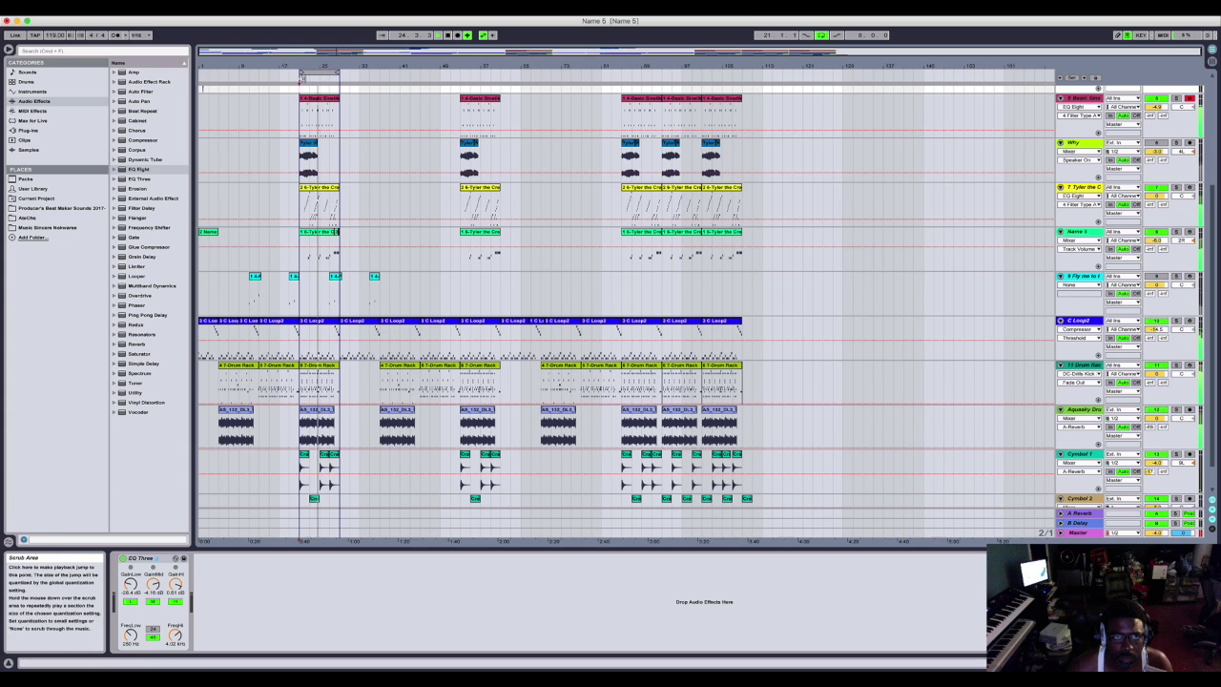
{"action": "left_click_drag", "start_coordinate": [302, 54], "coordinate": [307, 94]}
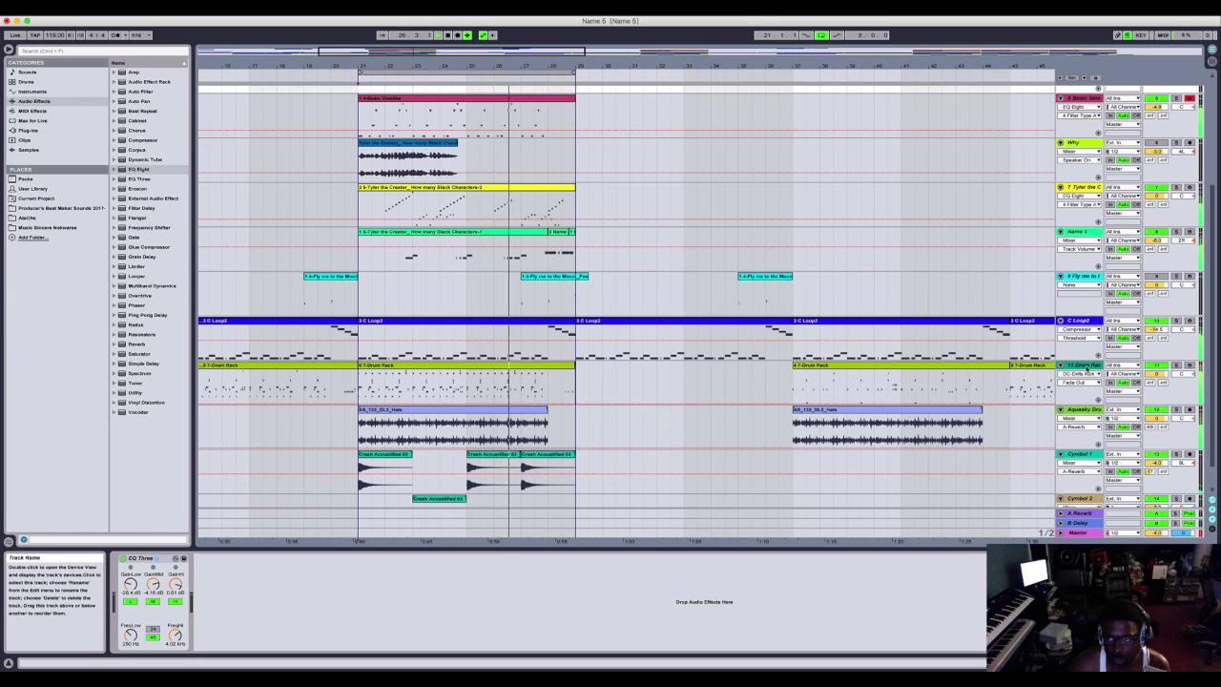
Select the Drum Rack track, solo it in the Session mixer, and clear the solo by toggling track 5's solo on and off.
{"action": "left_click", "coordinate": [1086, 369]}
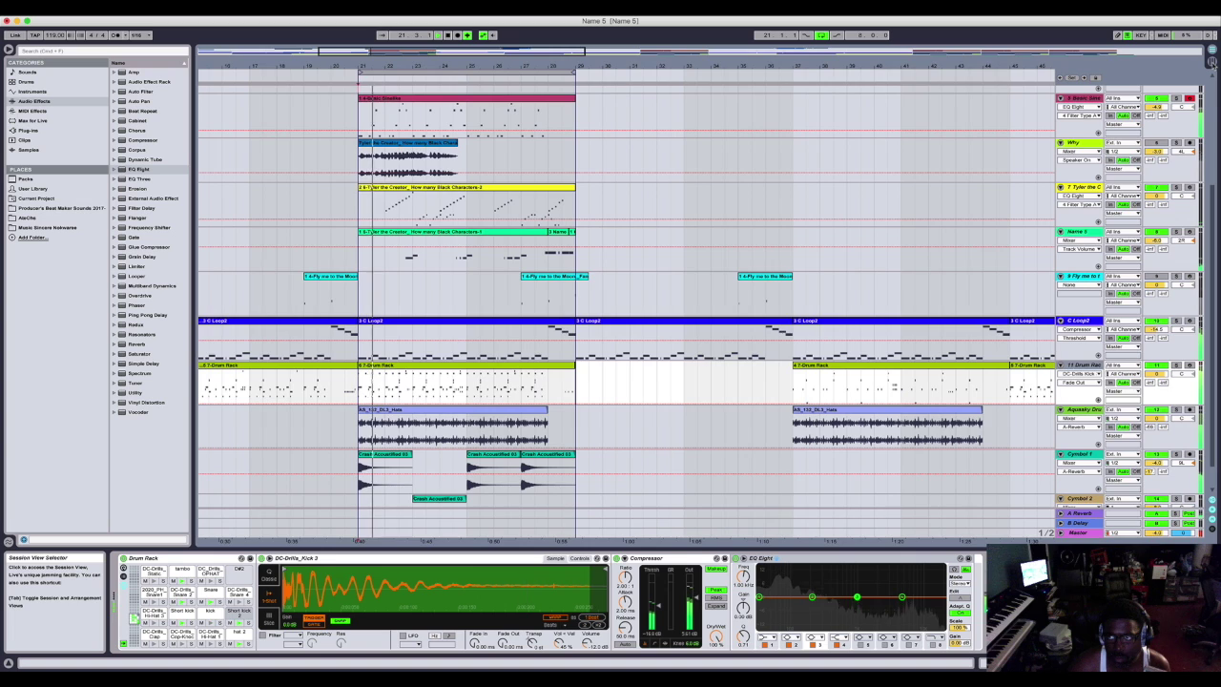
{"action": "key", "text": "Tab"}
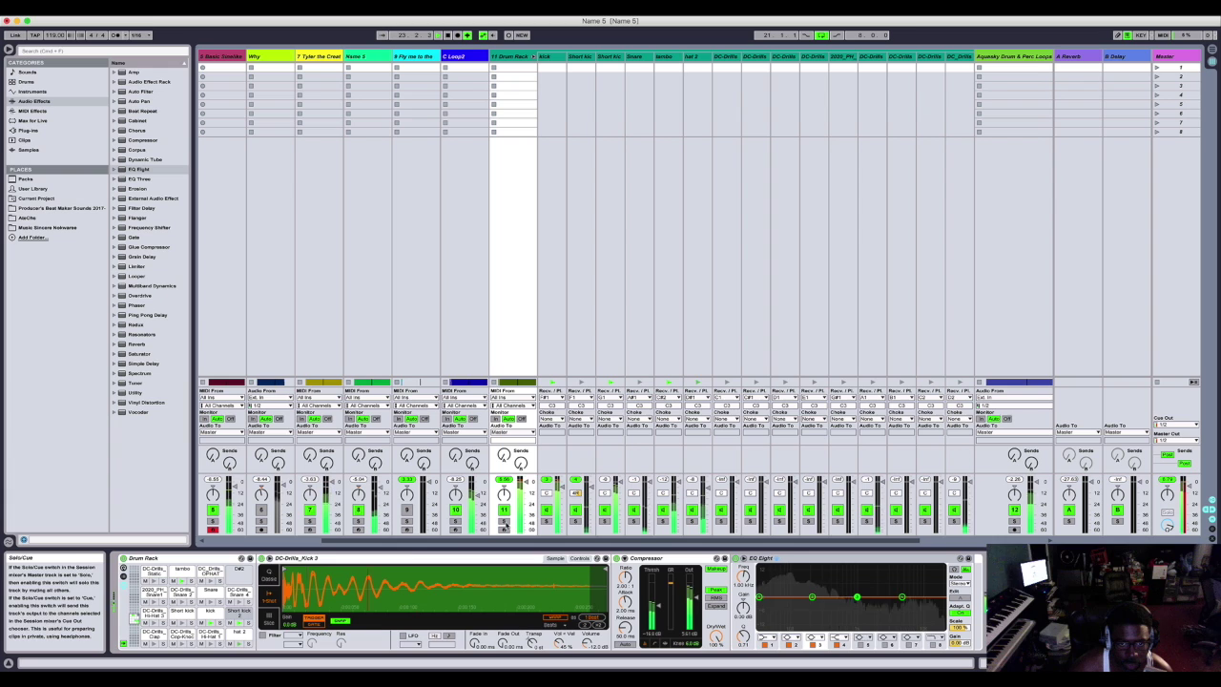
{"action": "left_click", "coordinate": [504, 520]}
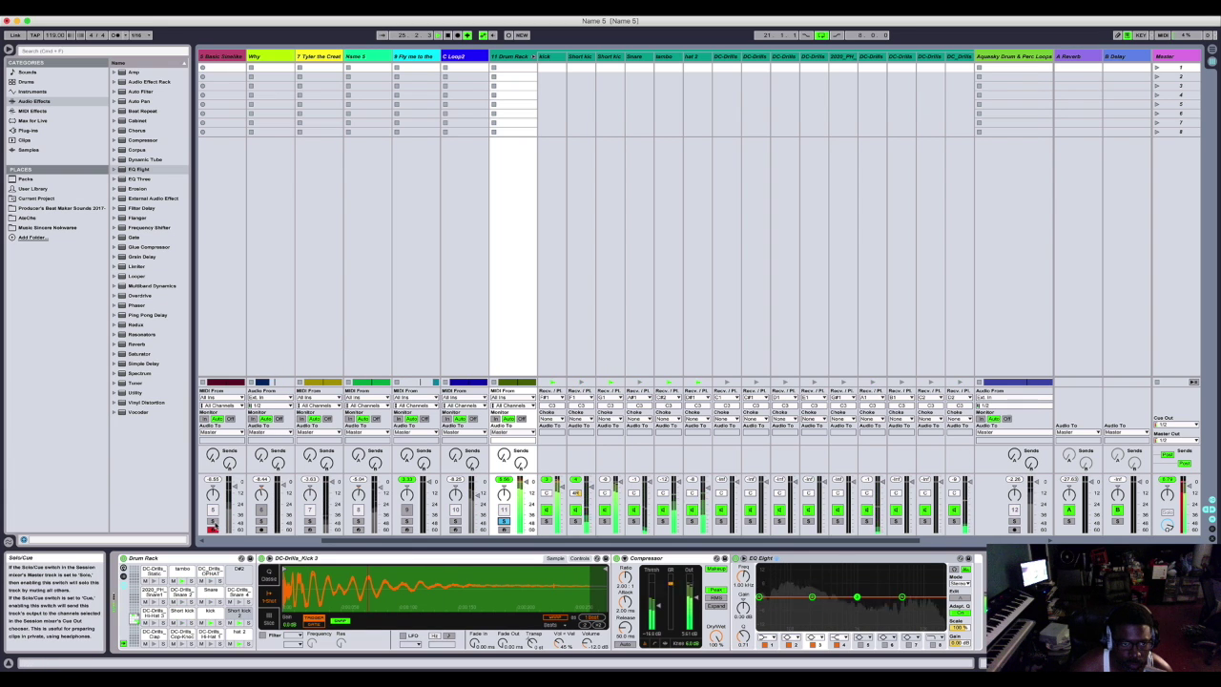
{"action": "left_click", "coordinate": [212, 523]}
{"action": "left_click", "coordinate": [213, 523]}
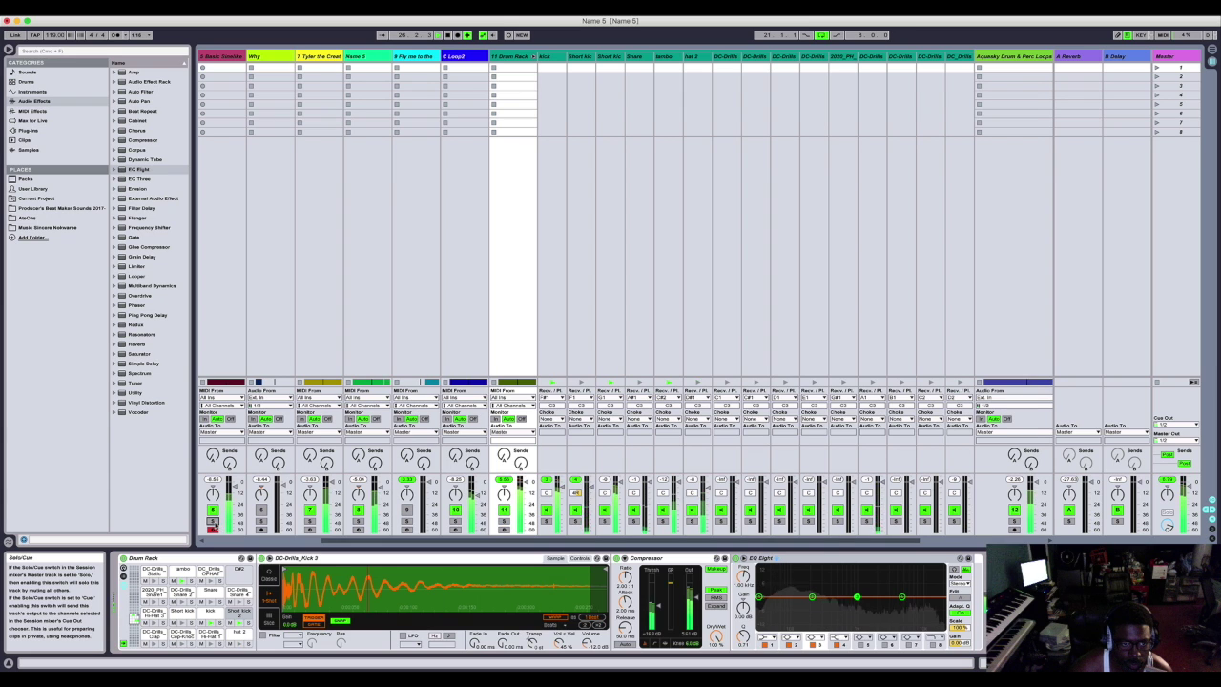
Solo the Drum Rack, Basic Smelike and Fly me to the Moon tracks in turn to compare their levels, and clear the solos.
{"action": "left_click", "coordinate": [504, 522]}
{"action": "left_click", "coordinate": [213, 521]}
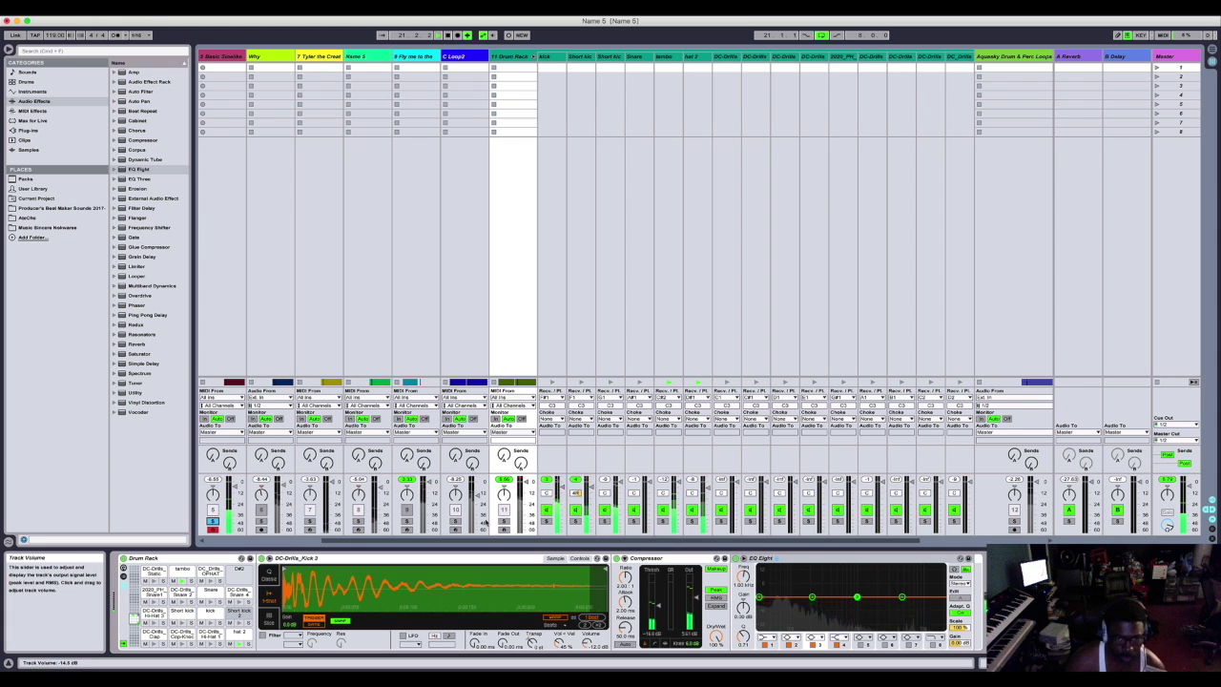
{"action": "scroll", "coordinate": [458, 525], "scroll_direction": "left", "scroll_amount": 3}
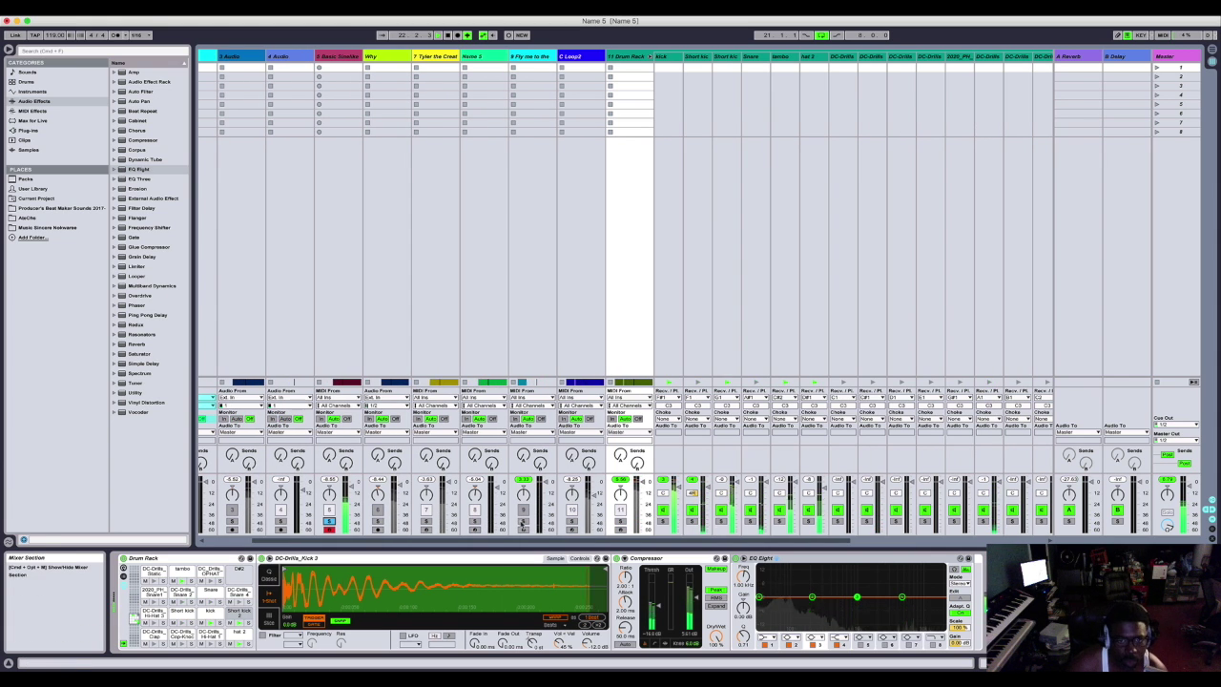
{"action": "left_click", "coordinate": [523, 522]}
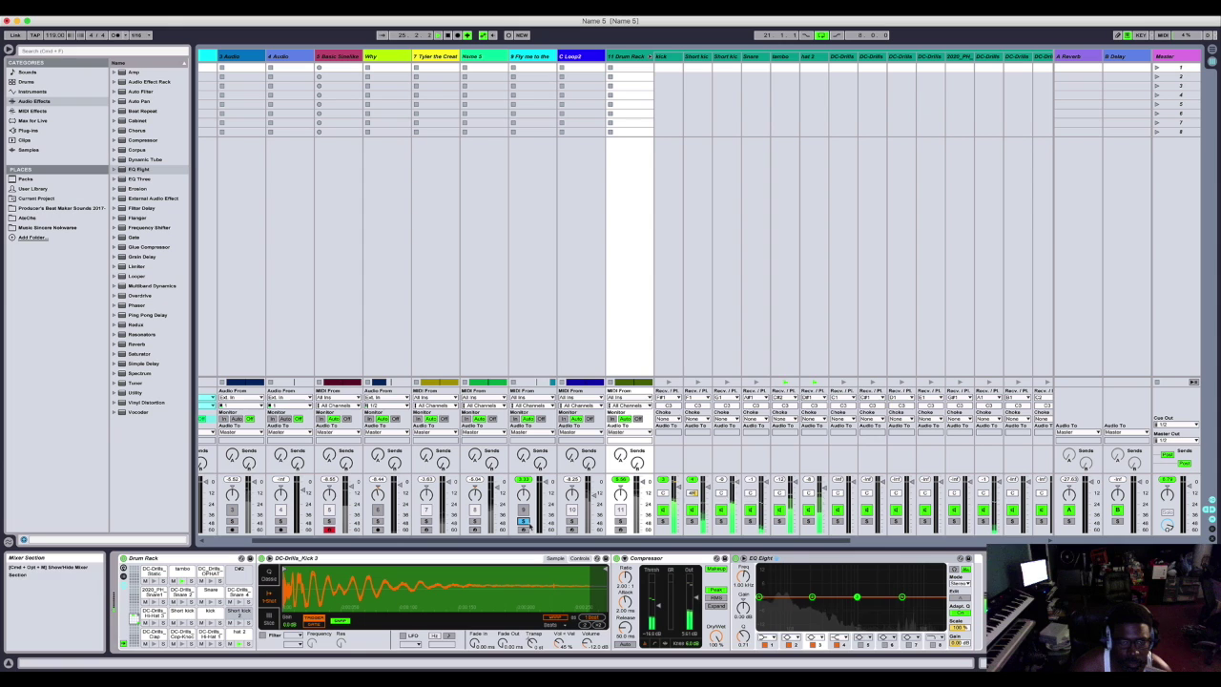
{"action": "left_click", "coordinate": [522, 522]}
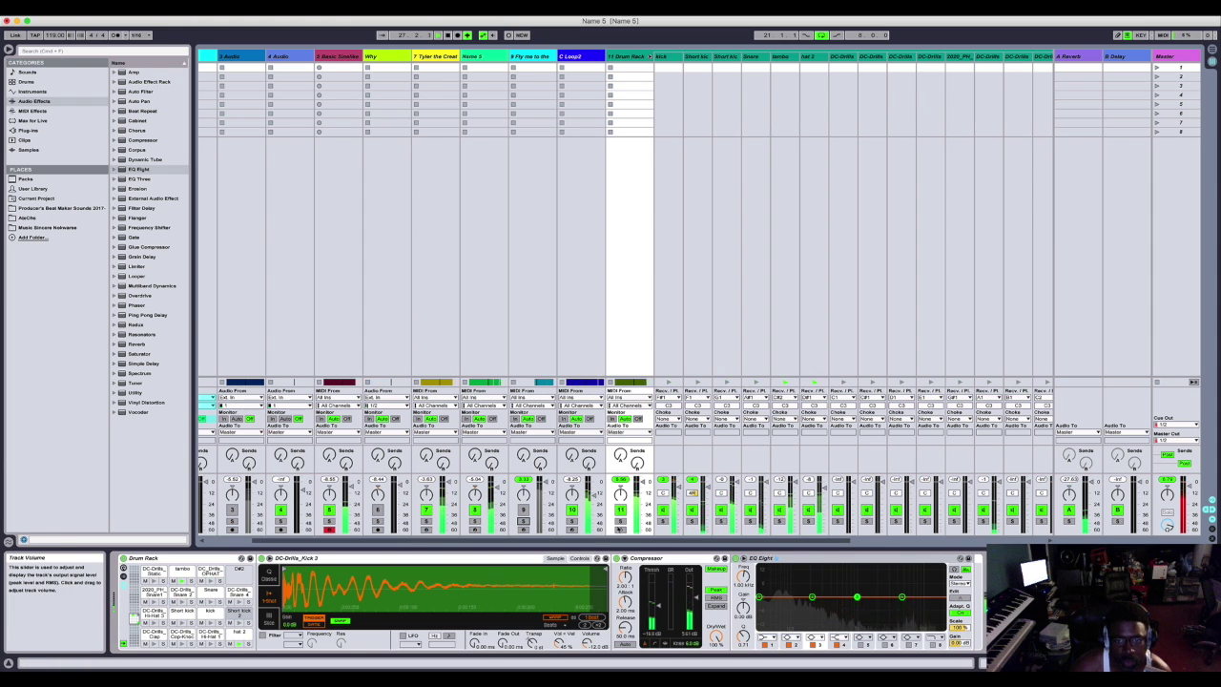
Solo the Drum Rack and its first Short kick chain to hear them alone, and clear the chain's solo.
{"action": "left_click", "coordinate": [621, 522]}
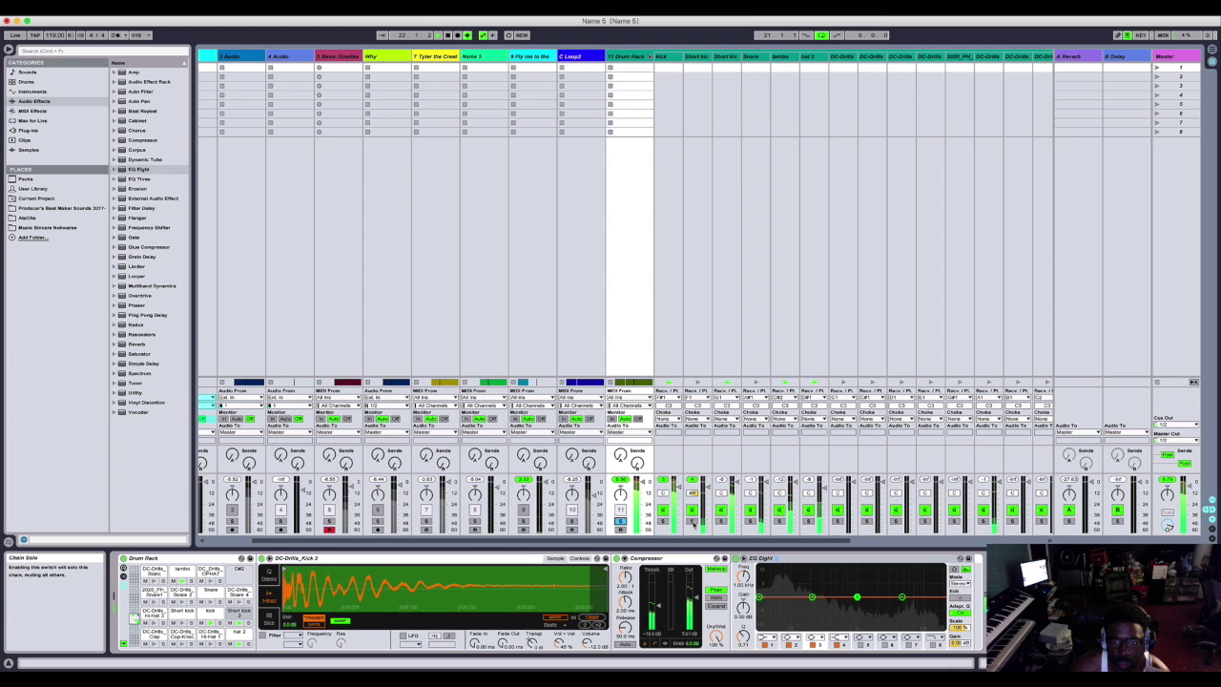
{"action": "left_click", "coordinate": [693, 522]}
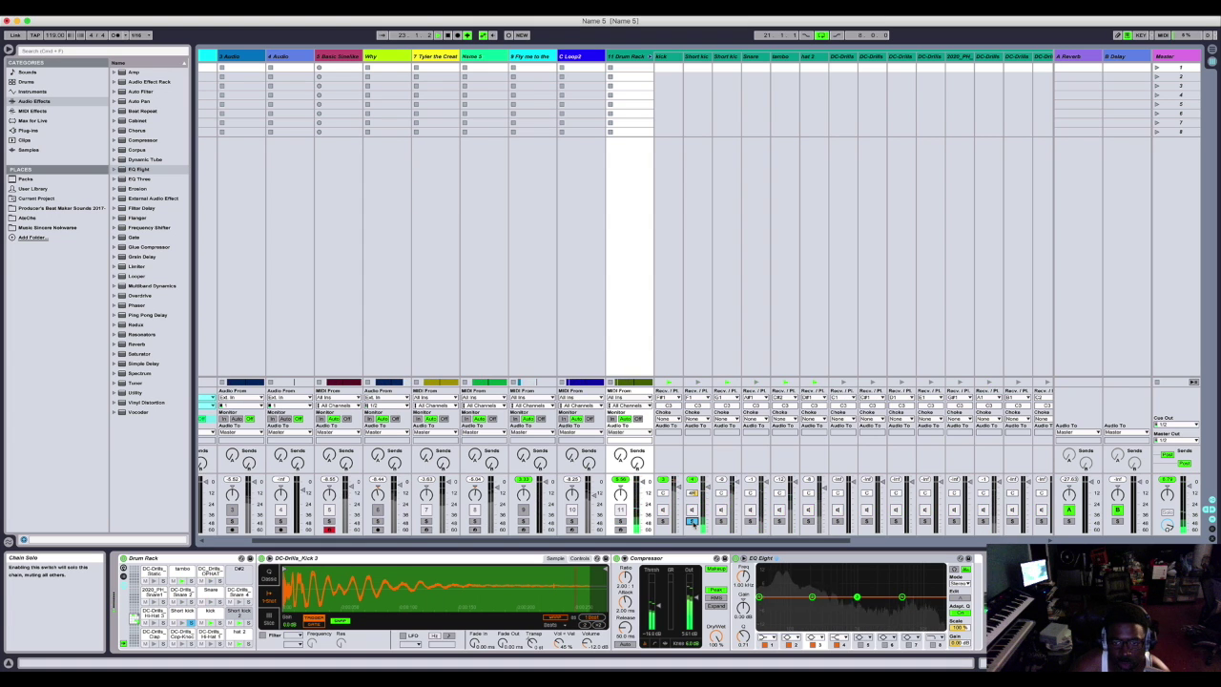
{"action": "left_click", "coordinate": [695, 523]}
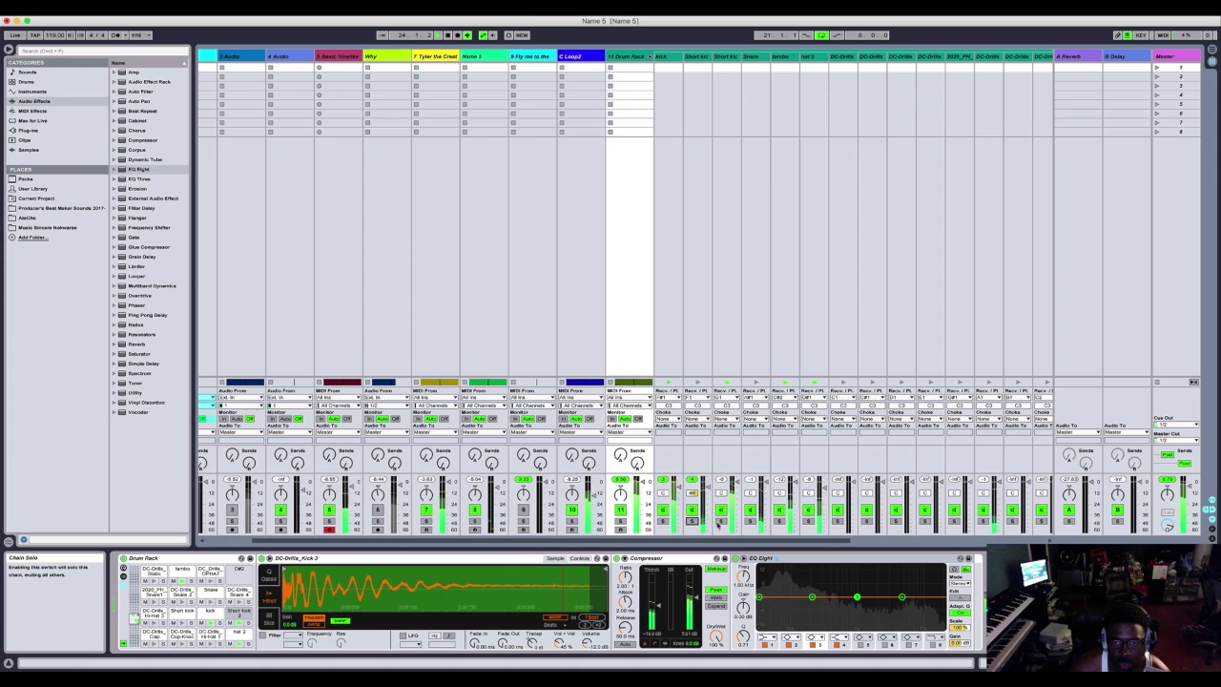
Solo the second Short kick chain and lengthen the fade-out of its DC-Drillz_Kick 3 sample.
{"action": "left_click", "coordinate": [721, 522]}
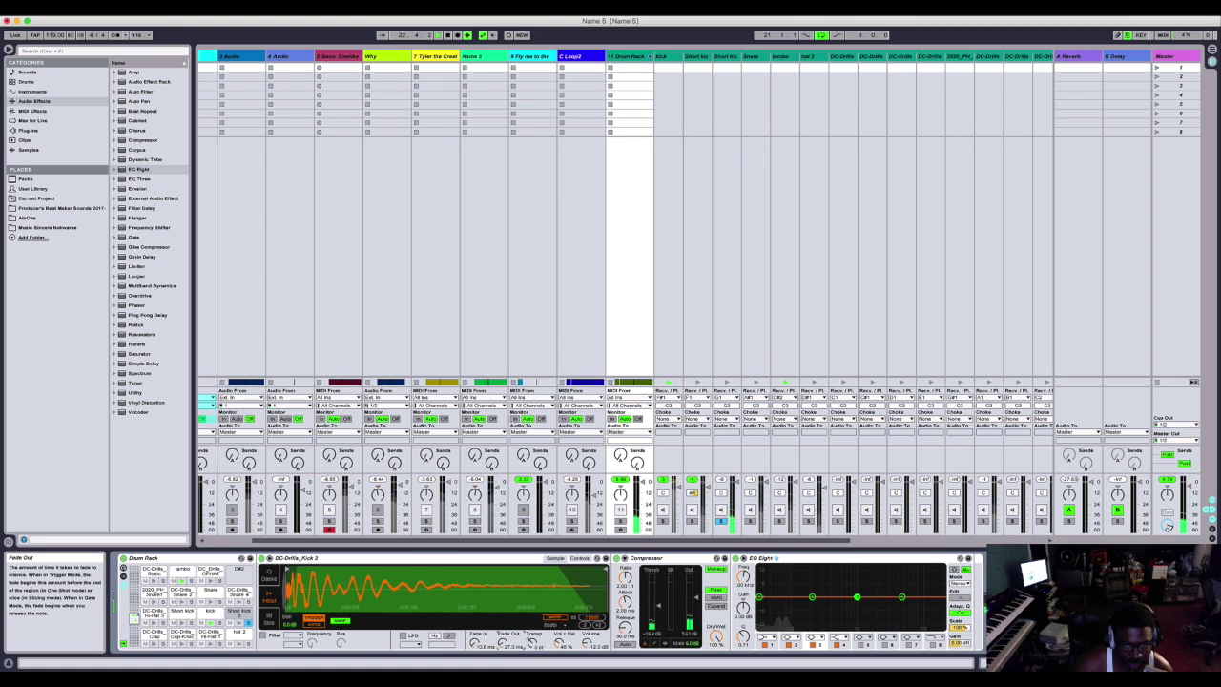
{"action": "left_click_drag", "start_coordinate": [502, 642], "coordinate": [503, 626]}
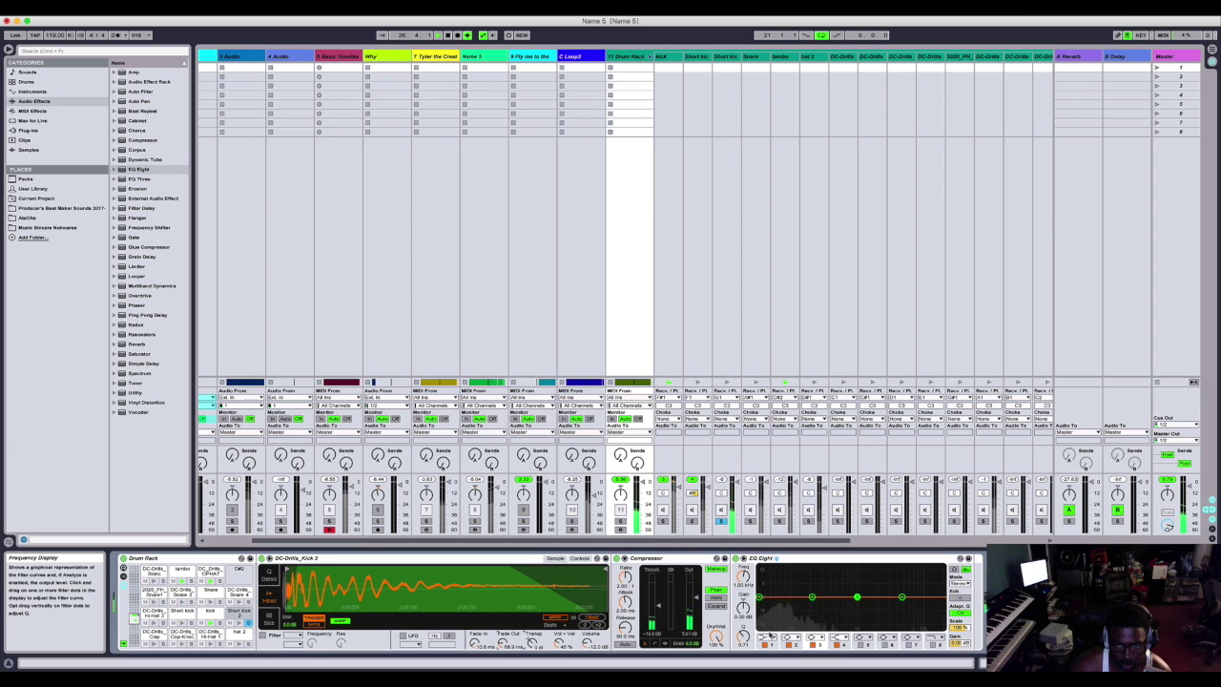
Set band 1 of the kick's EQ Eight to low cut and sweep its frequency, settling at about 50 Hz.
{"action": "left_click", "coordinate": [774, 638]}
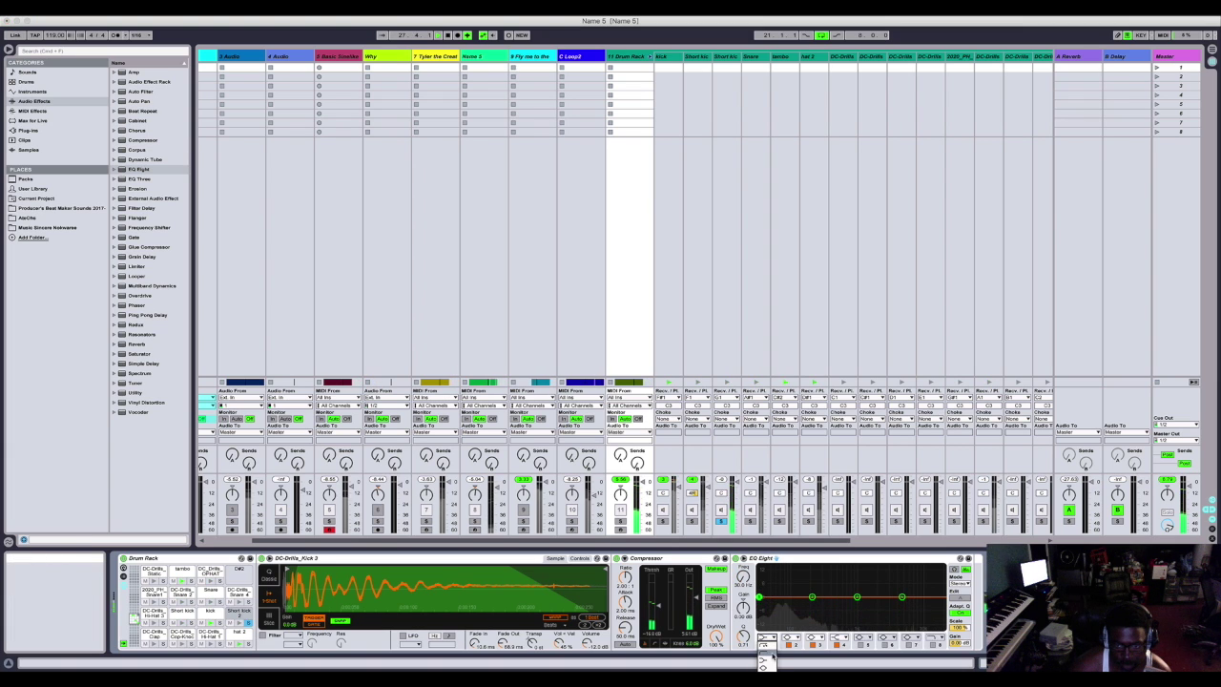
{"action": "left_click", "coordinate": [762, 660]}
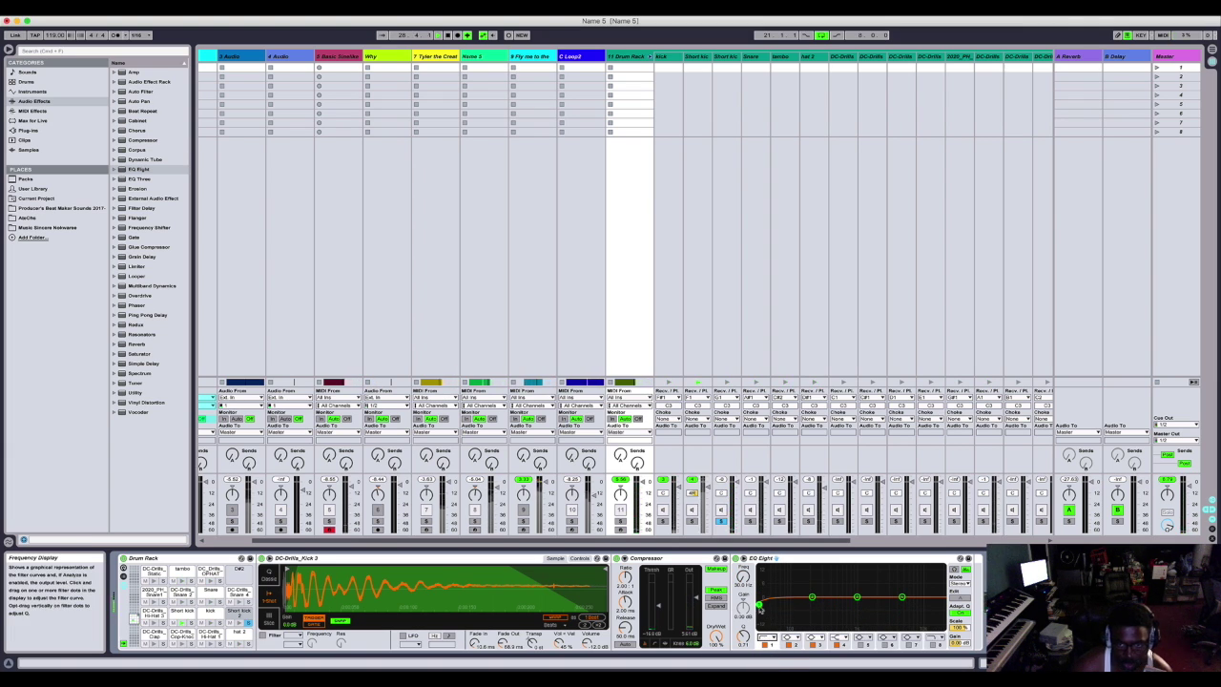
{"action": "left_click_drag", "start_coordinate": [759, 604], "coordinate": [772, 607]}
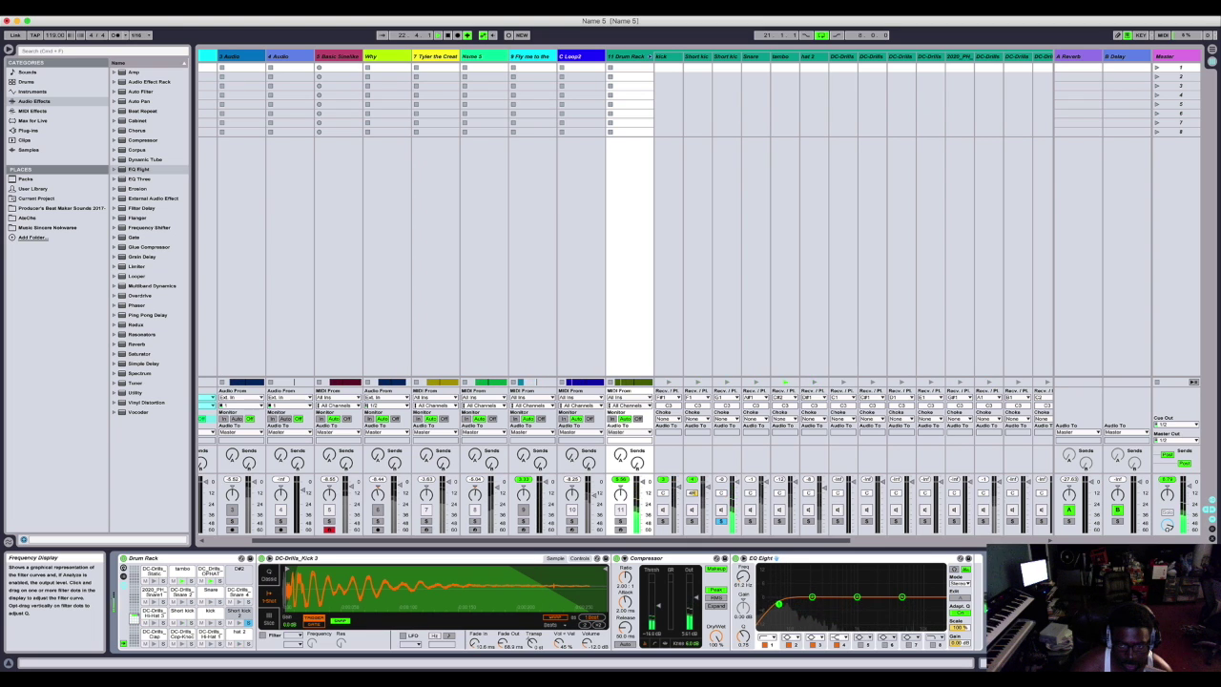
{"action": "left_click_drag", "start_coordinate": [790, 603], "coordinate": [794, 604]}
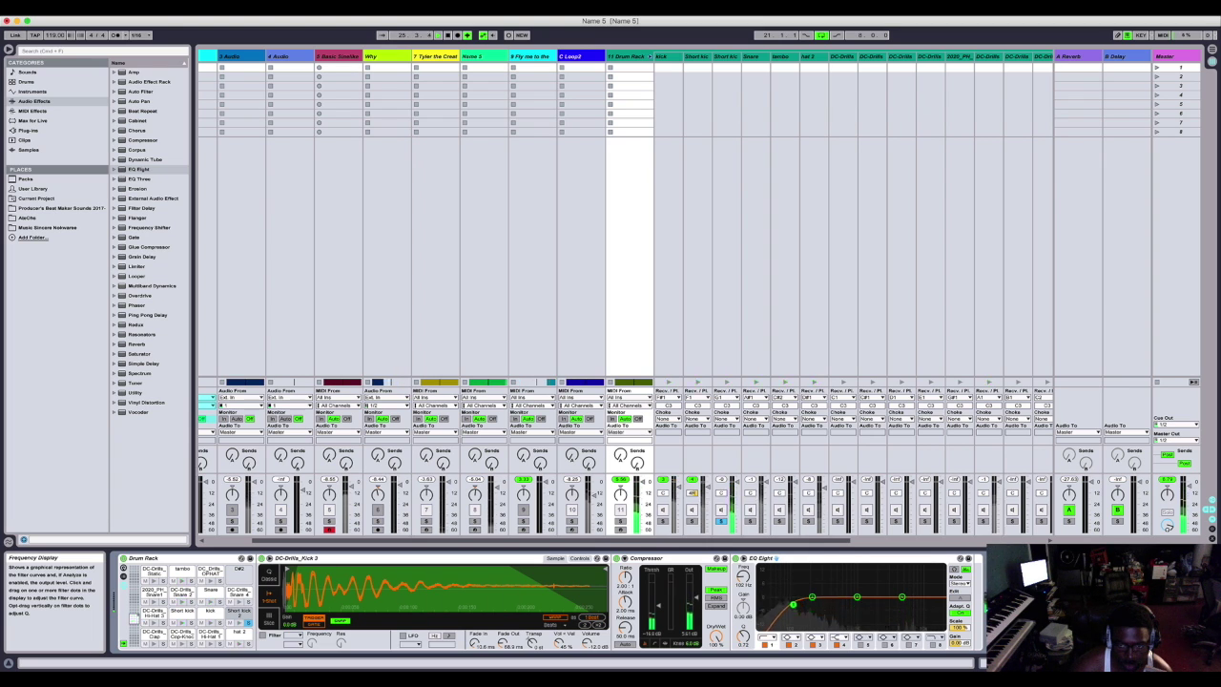
{"action": "left_click_drag", "start_coordinate": [791, 603], "coordinate": [778, 605]}
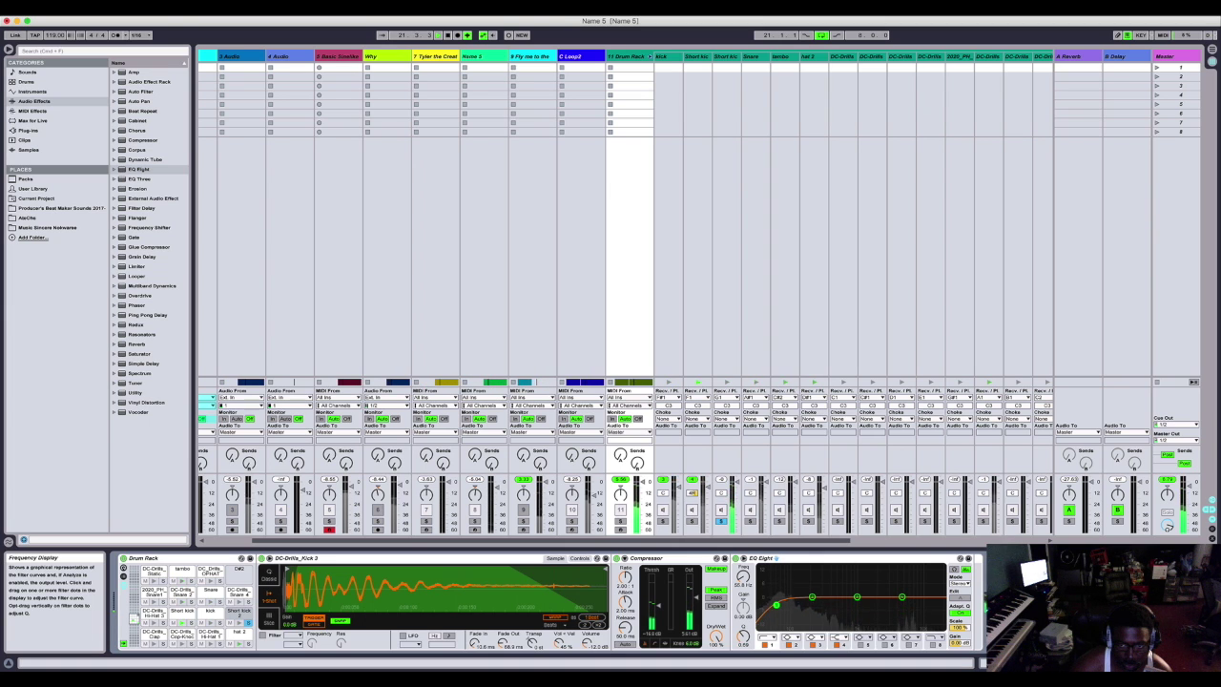
{"action": "left_click_drag", "start_coordinate": [777, 604], "coordinate": [776, 605]}
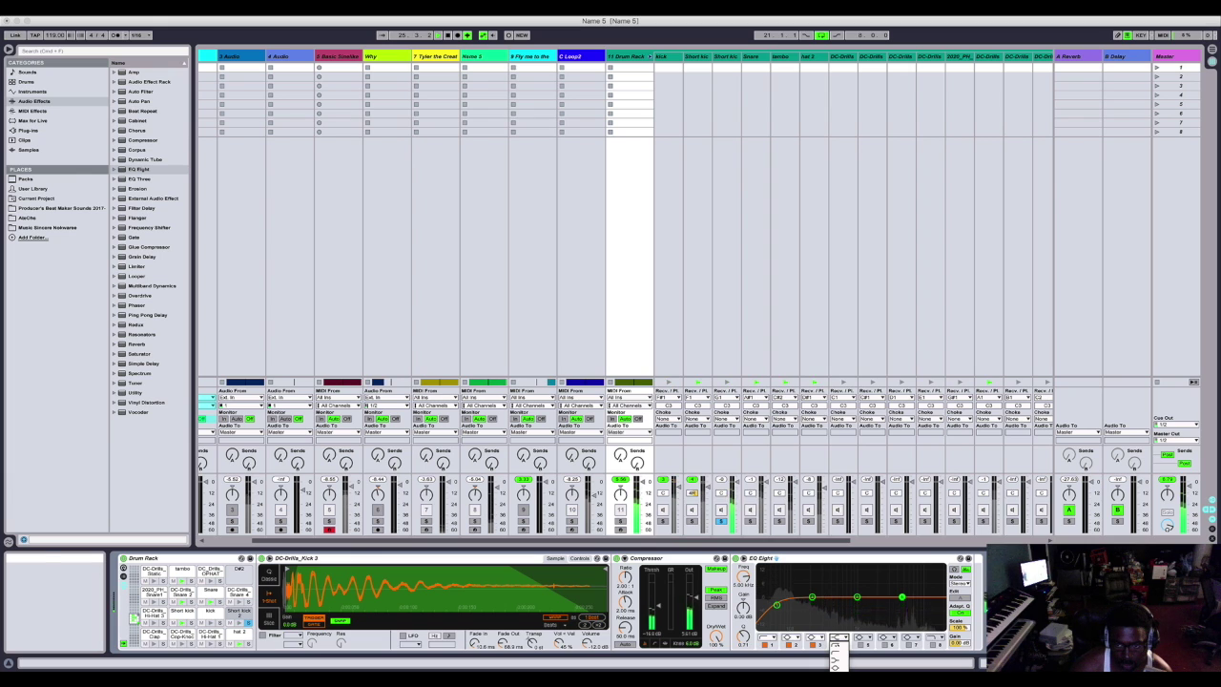
Try a high cut at about 4.57 kHz on band 4 of the kick's EQ Eight.
{"action": "left_click", "coordinate": [835, 660]}
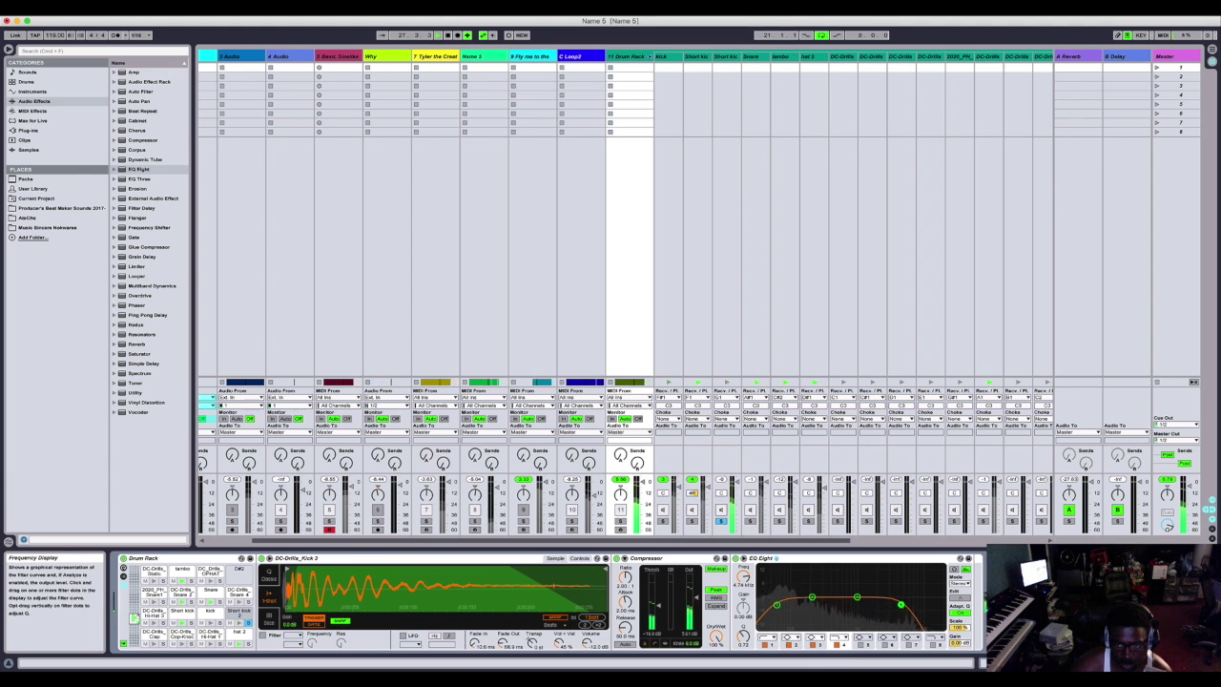
{"action": "left_click_drag", "start_coordinate": [896, 603], "coordinate": [897, 604]}
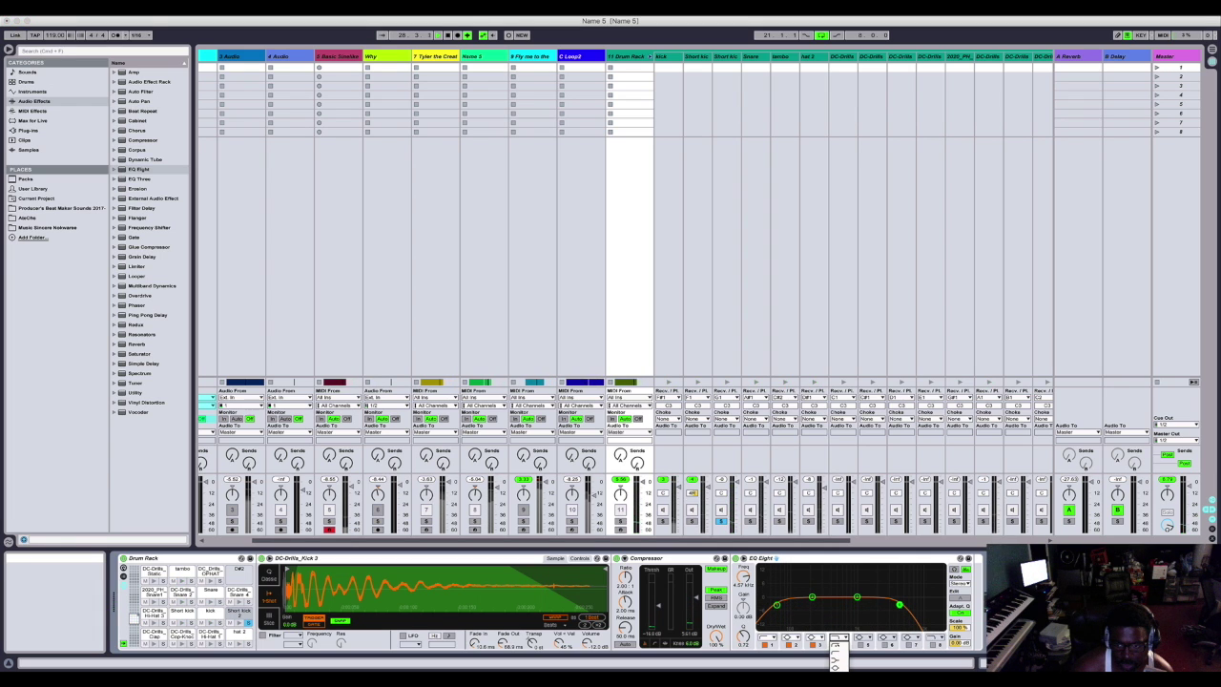
{"action": "left_click", "coordinate": [835, 658]}
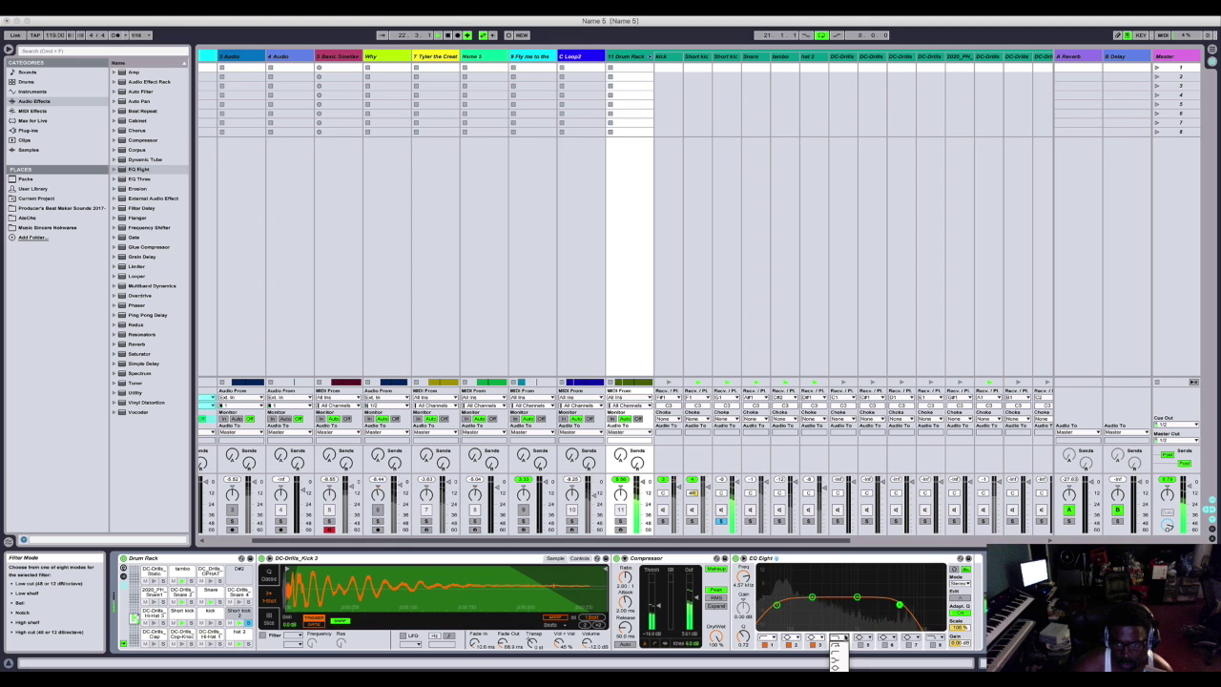
{"action": "left_click", "coordinate": [837, 656]}
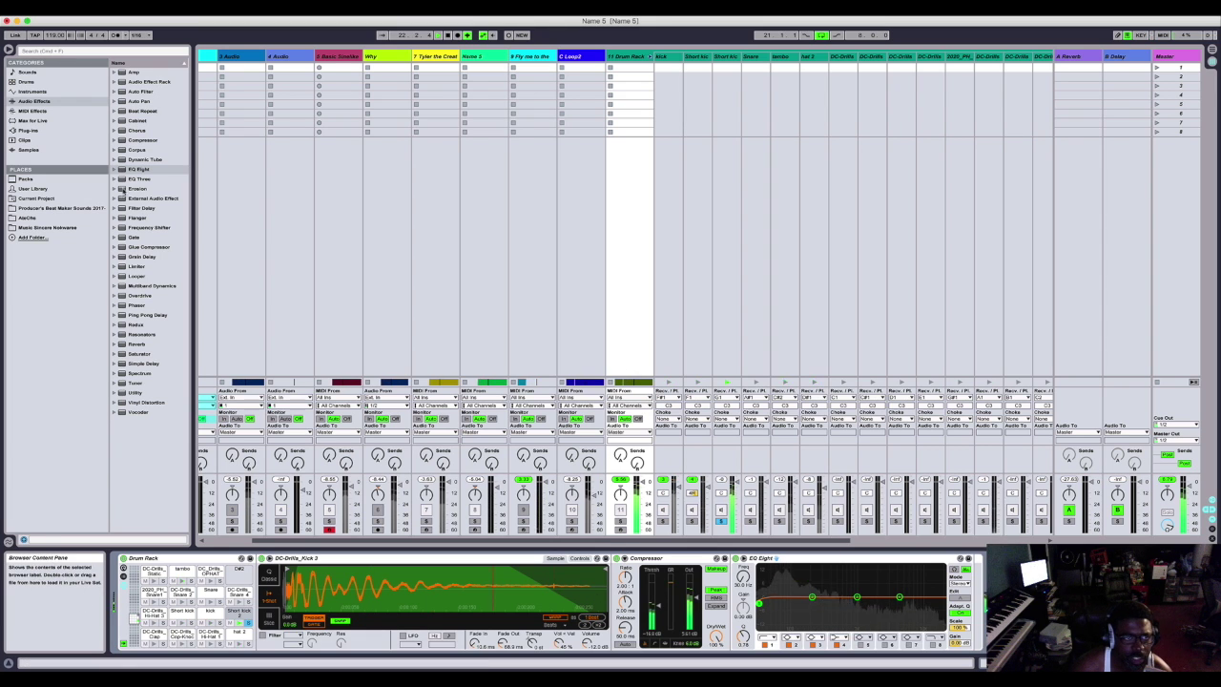
Select the soloed Short kick chain and adjust the low-cut frequency of band 1 in its EQ Eight.
{"action": "left_click", "coordinate": [136, 170]}
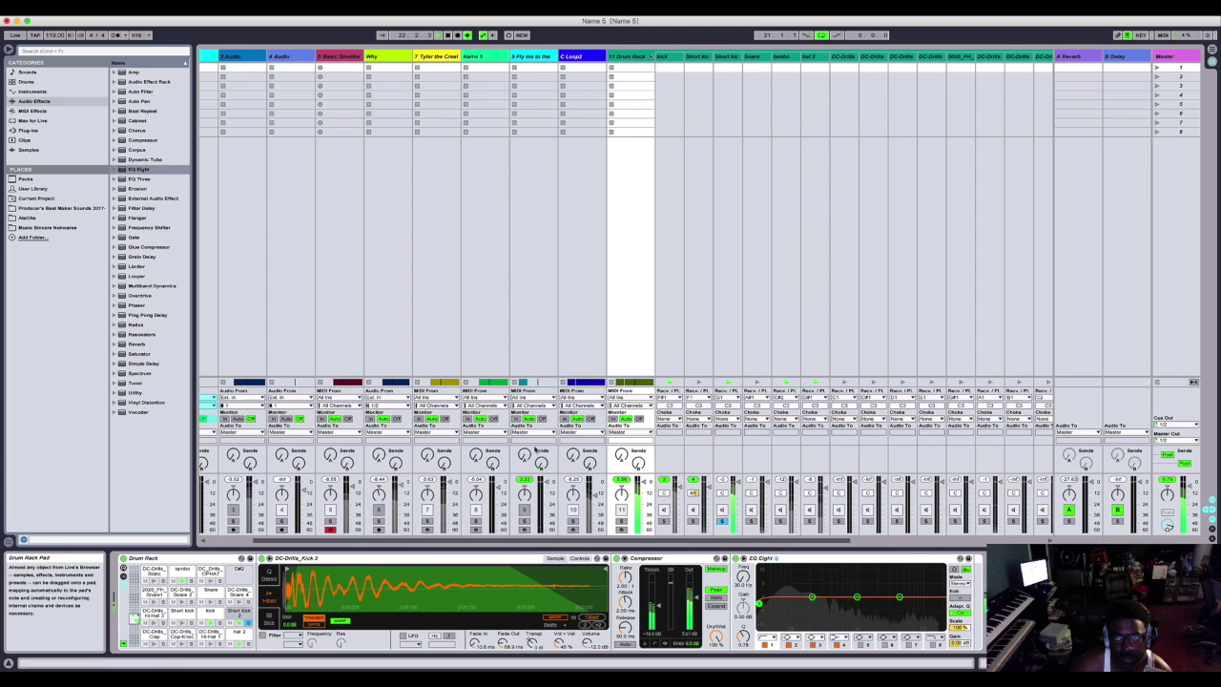
{"action": "left_click", "coordinate": [728, 57]}
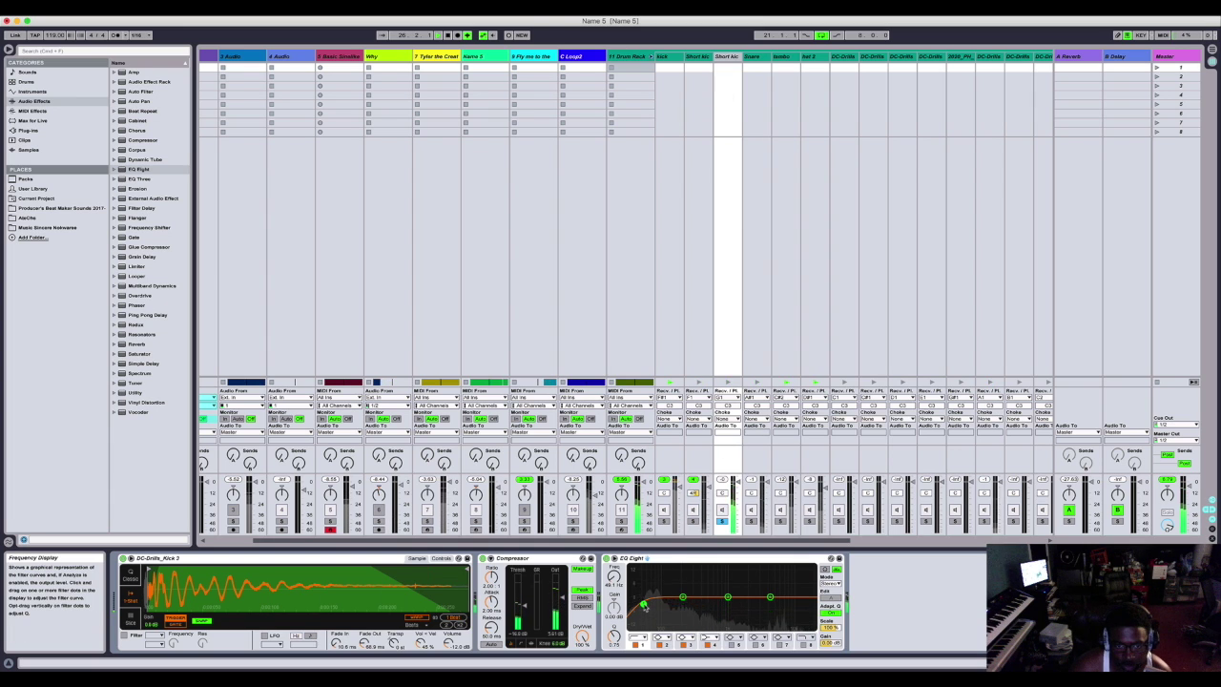
{"action": "left_click_drag", "start_coordinate": [645, 606], "coordinate": [643, 603]}
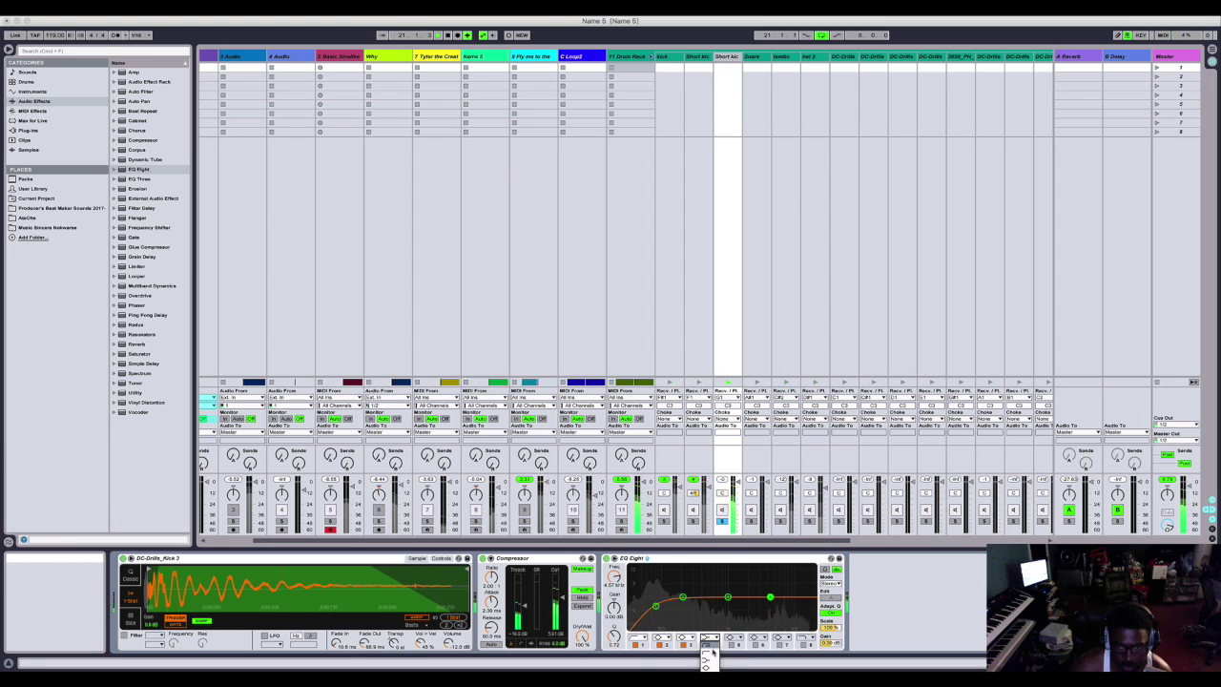
Set band 4 of the Short kick's EQ Eight to high cut at about 7.3 kHz and unsolo the chain.
{"action": "left_click", "coordinate": [707, 646]}
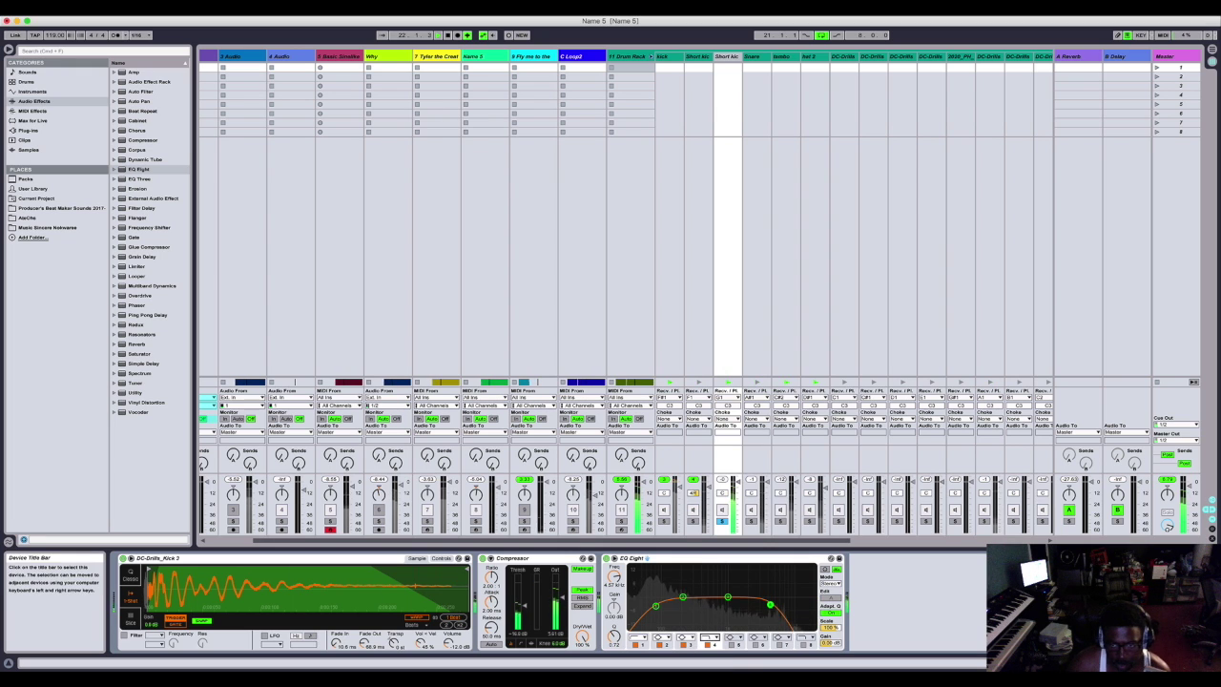
{"action": "left_click_drag", "start_coordinate": [771, 604], "coordinate": [770, 606]}
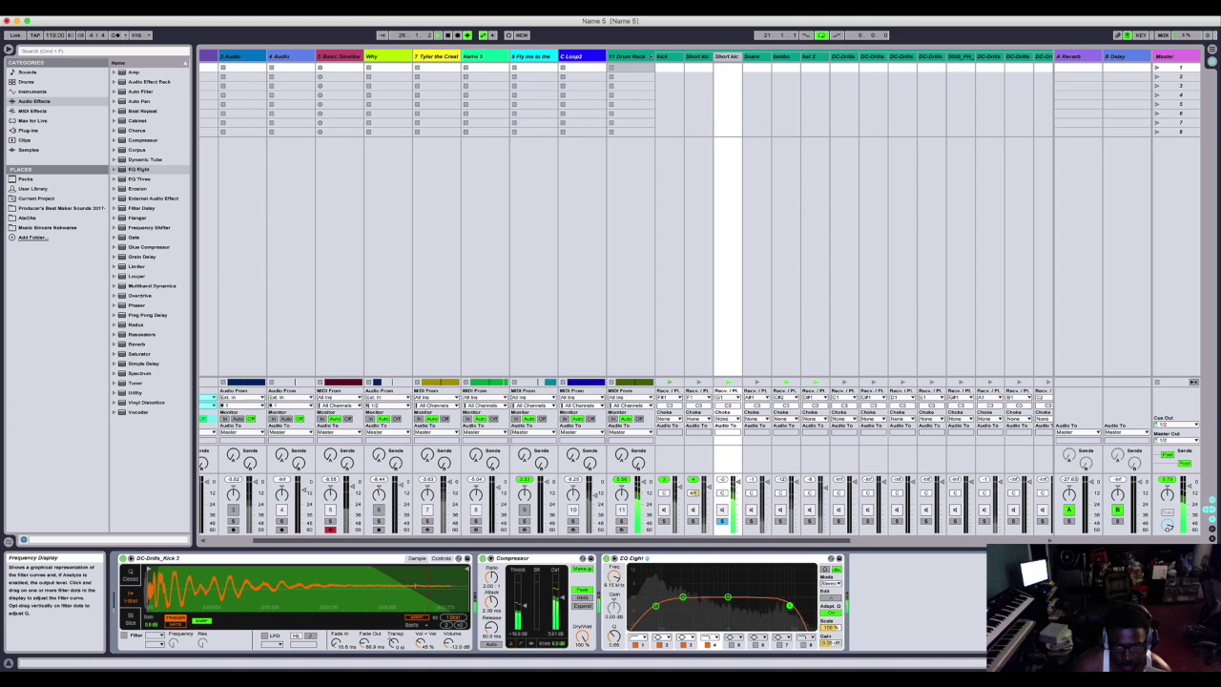
{"action": "left_click_drag", "start_coordinate": [790, 605], "coordinate": [792, 605]}
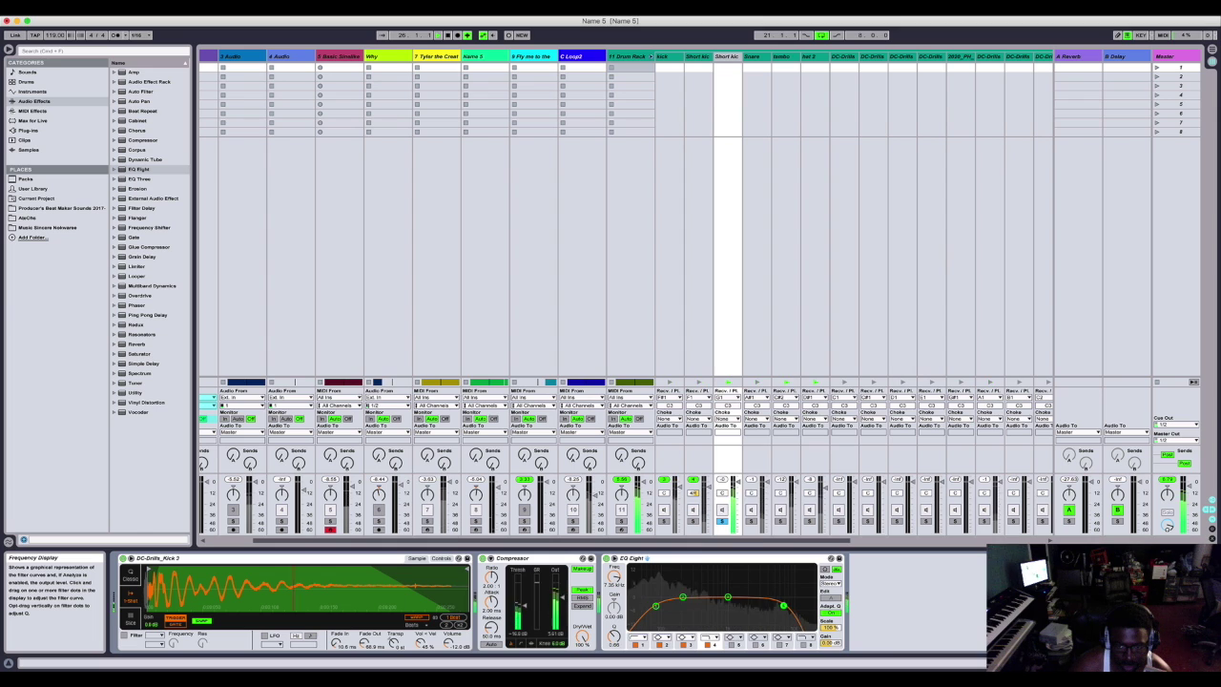
{"action": "left_click", "coordinate": [722, 522]}
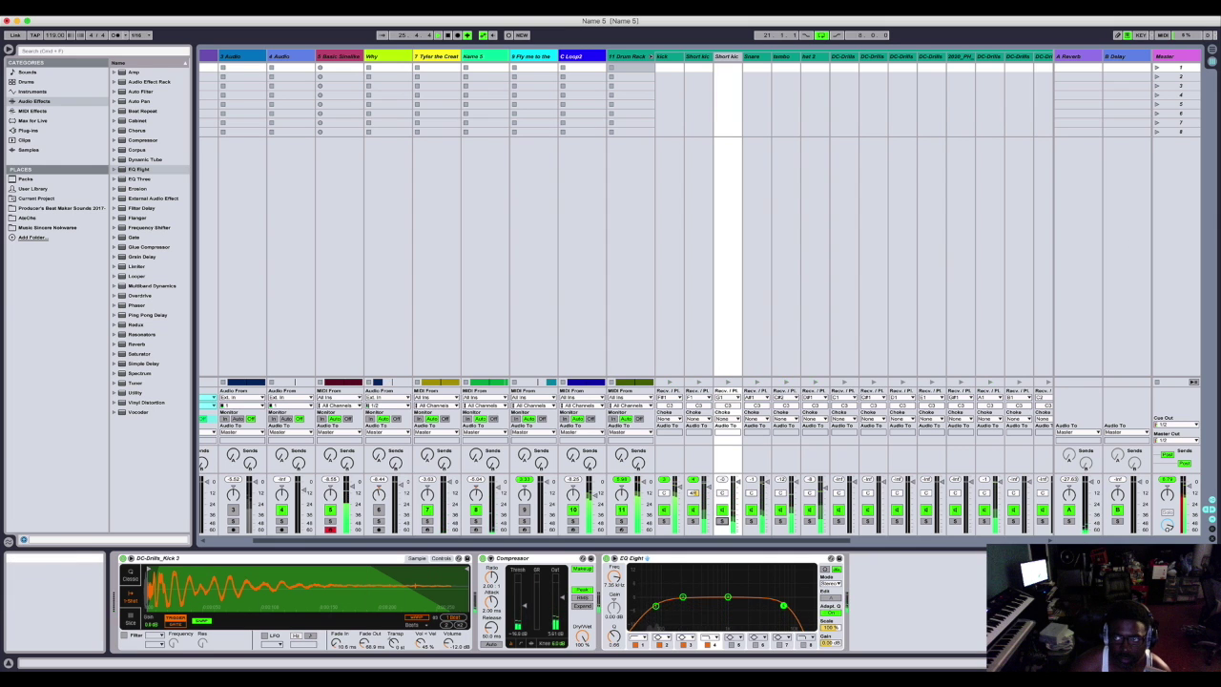
Look over the looped tracks in the Arrangement view, restart playback from bar 21, and return to the Session mixer.
{"action": "key", "text": "Tab"}
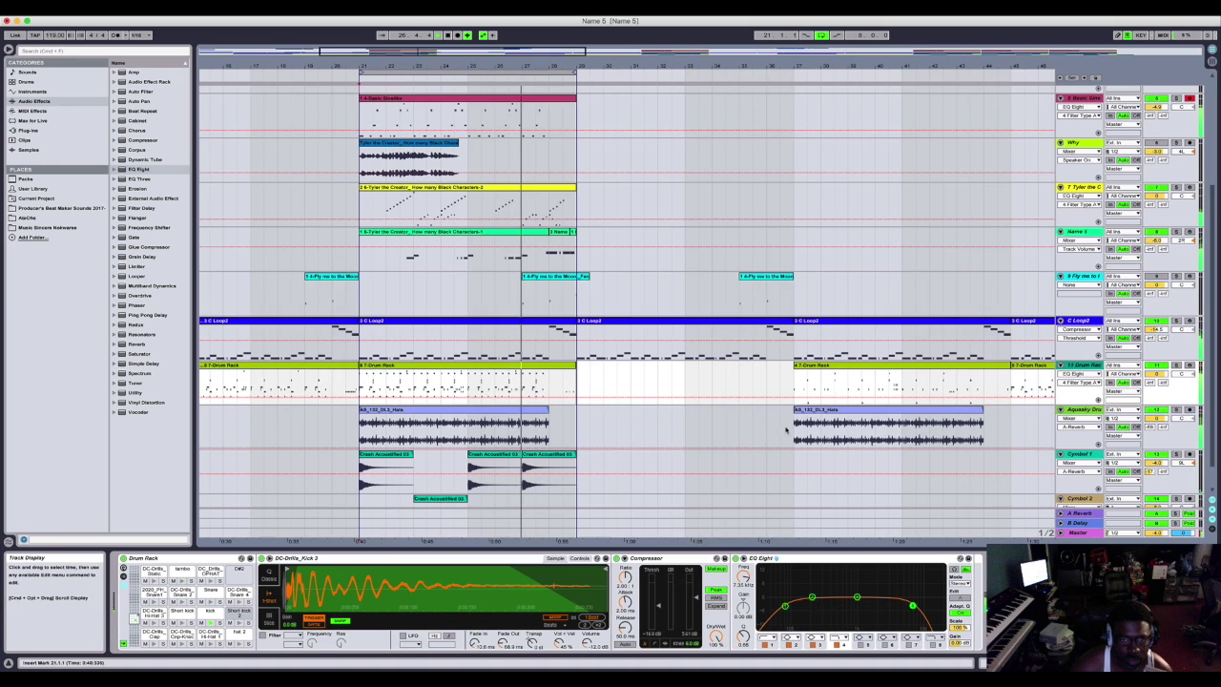
{"action": "scroll", "coordinate": [630, 448], "scroll_direction": "up", "scroll_amount": 3}
{"action": "scroll", "coordinate": [625, 444], "scroll_direction": "down", "scroll_amount": 5}
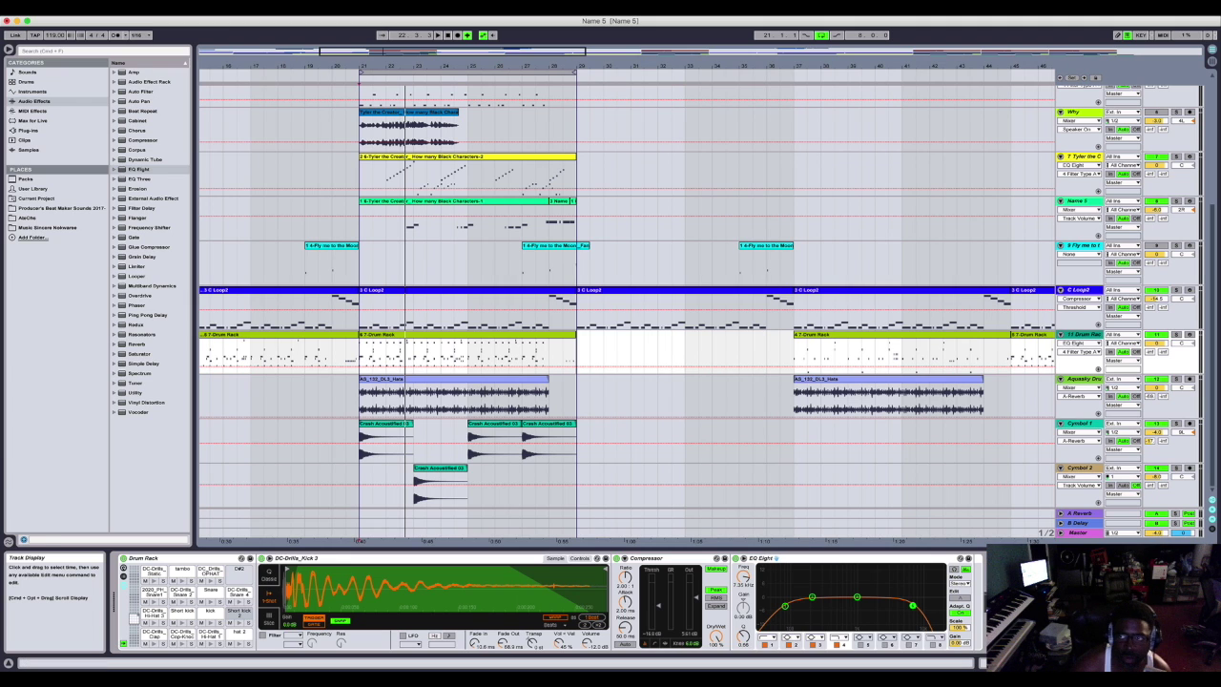
{"action": "key", "text": "space"}
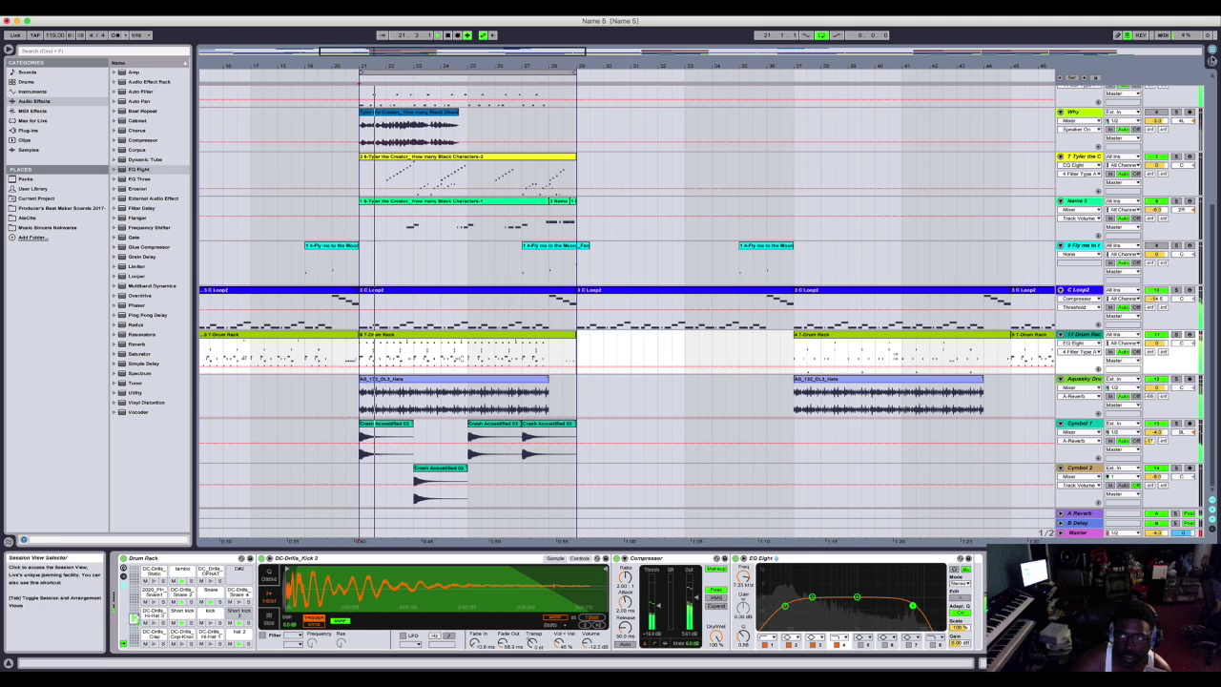
{"action": "left_click", "coordinate": [1209, 58]}
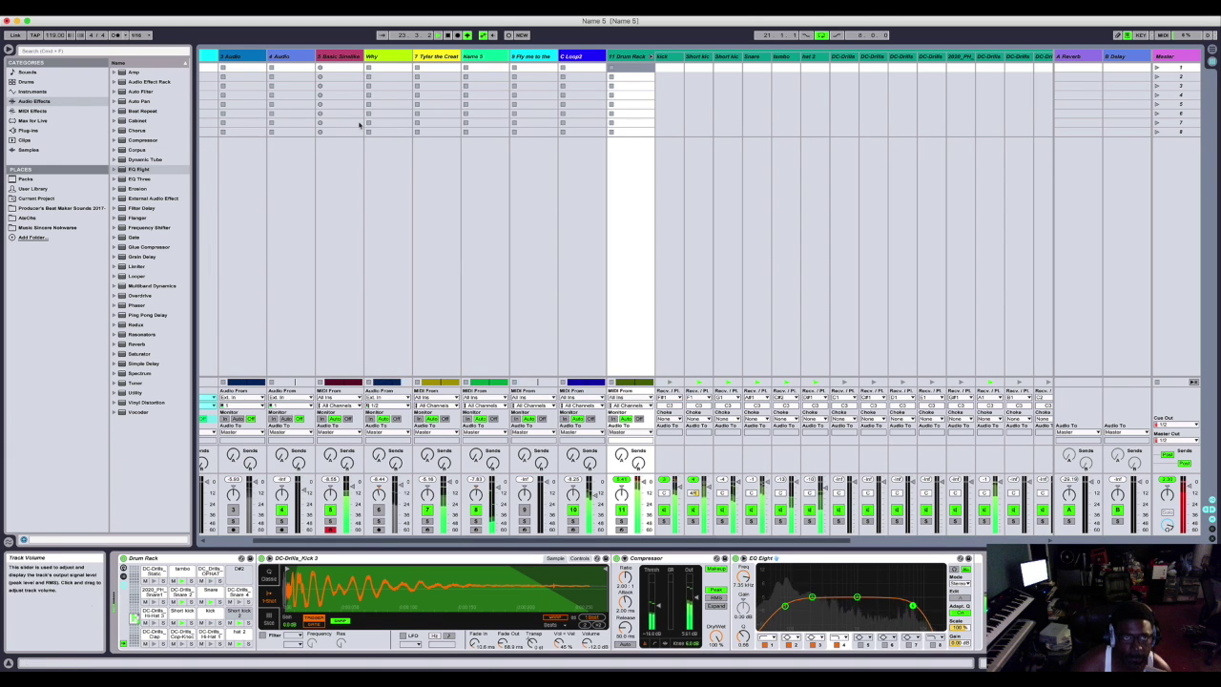
Add a Compressor after the EQ Eight on the Basic Smelike track.
{"action": "left_click", "coordinate": [349, 58]}
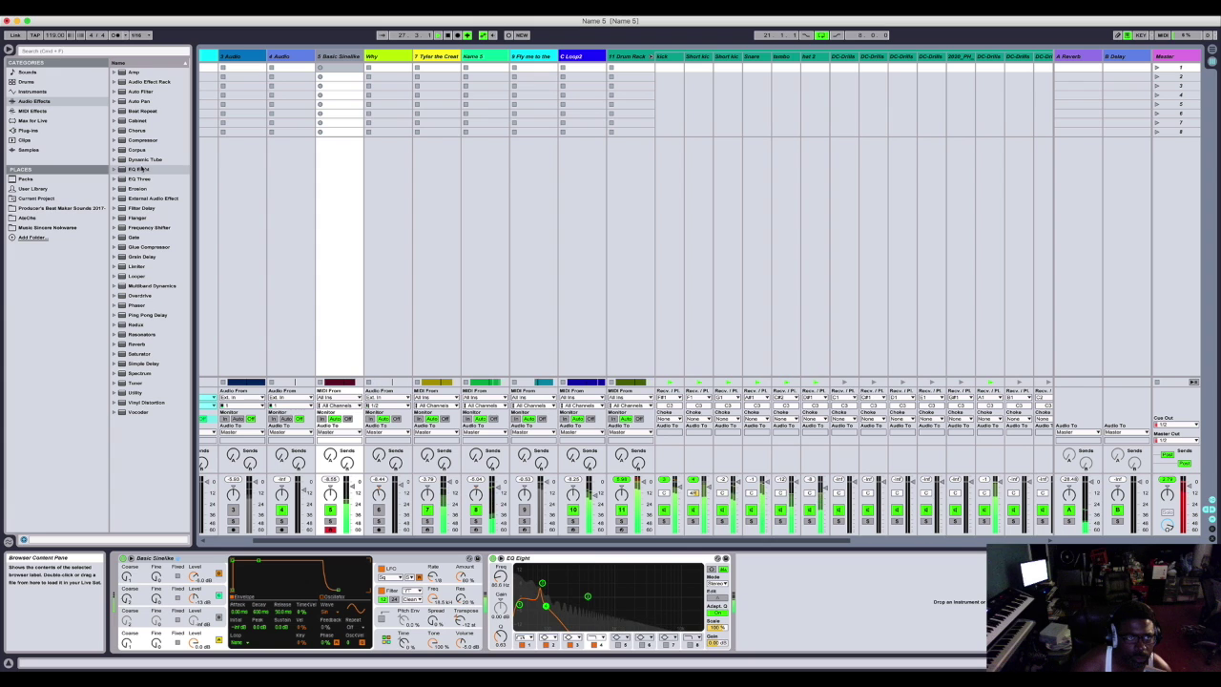
{"action": "left_click", "coordinate": [139, 140]}
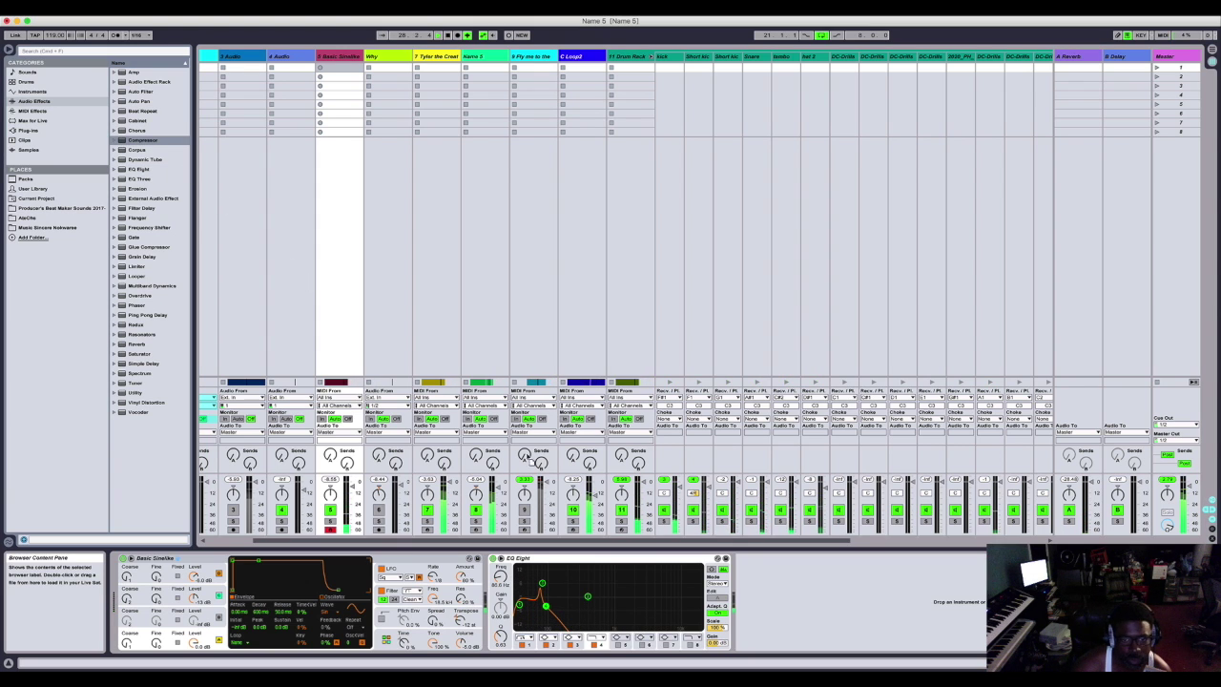
{"action": "left_click_drag", "start_coordinate": [759, 578], "coordinate": [761, 580]}
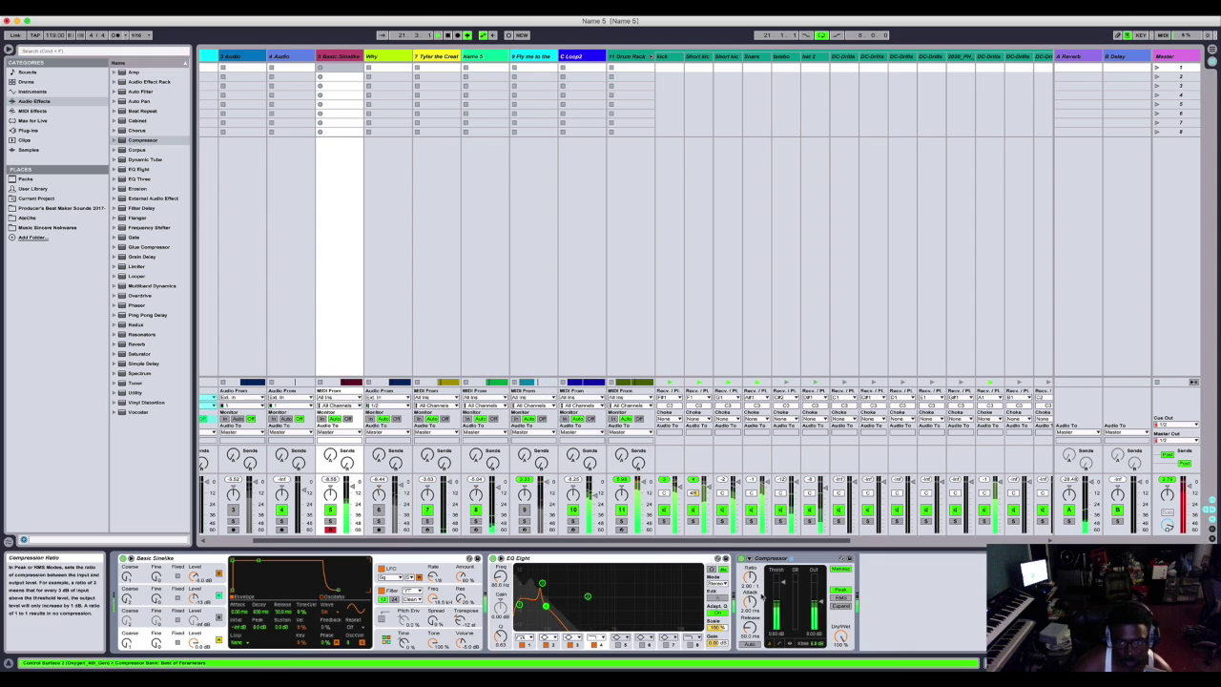